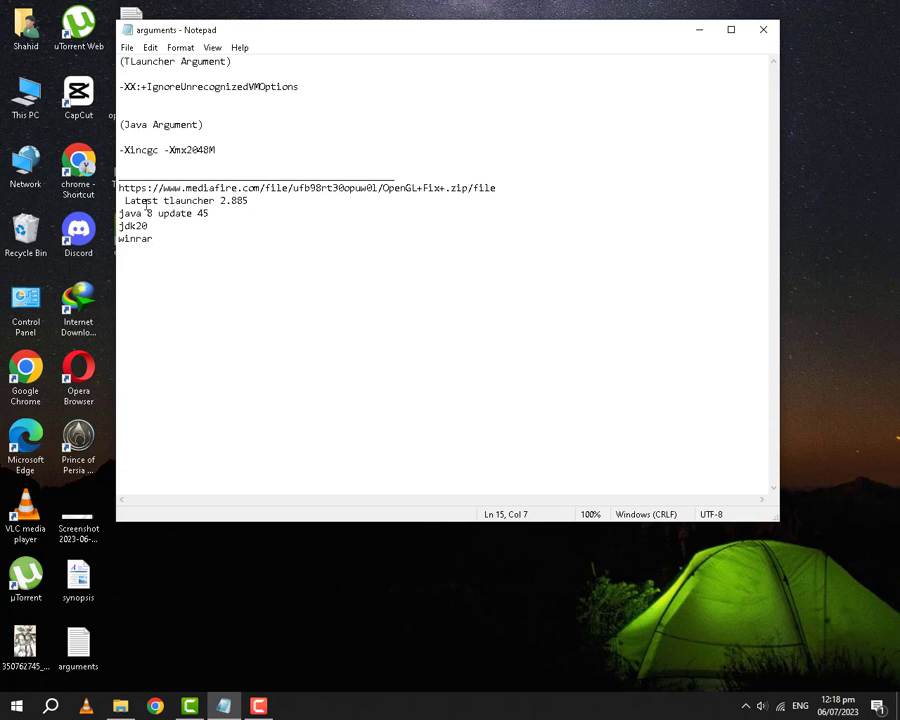
Step: Review the required software list and the MediaFire OpenGL Fix link in the arguments note
drag(127, 203, 145, 213)
click(252, 203)
click(179, 240)
drag(119, 236, 119, 200)
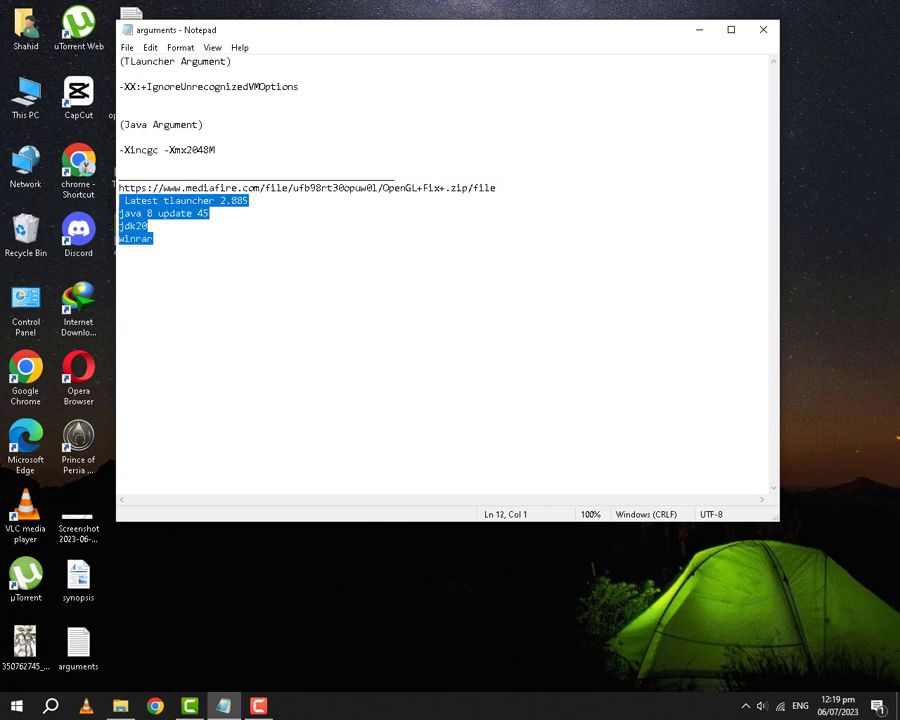
drag(497, 188, 135, 188)
click(543, 200)
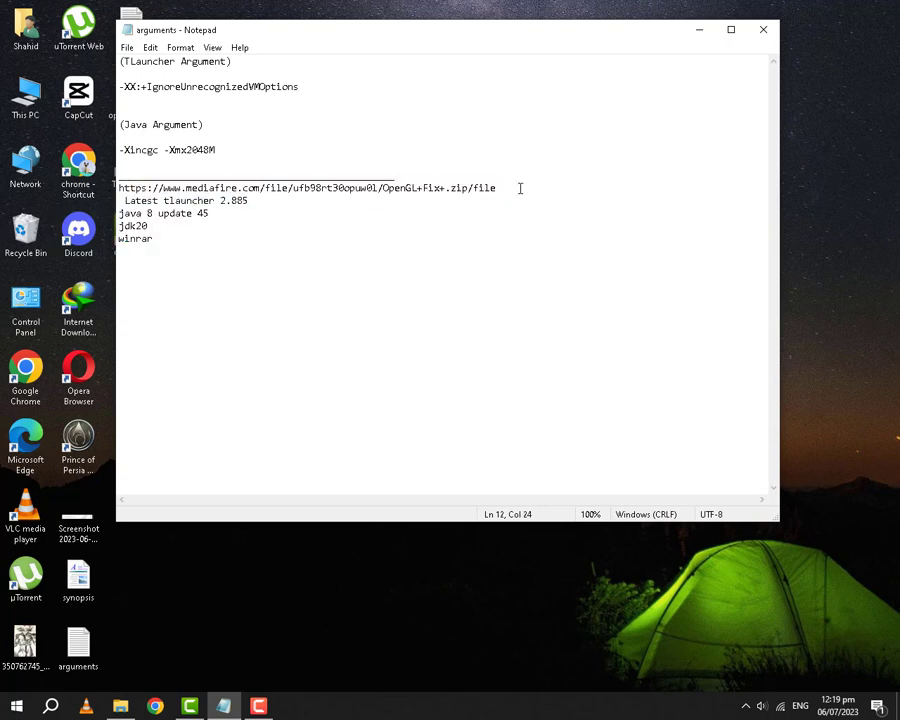
click(506, 328)
Step: Switch to Chrome, search for "winrar" and open the WinRAR download page
click(224, 706)
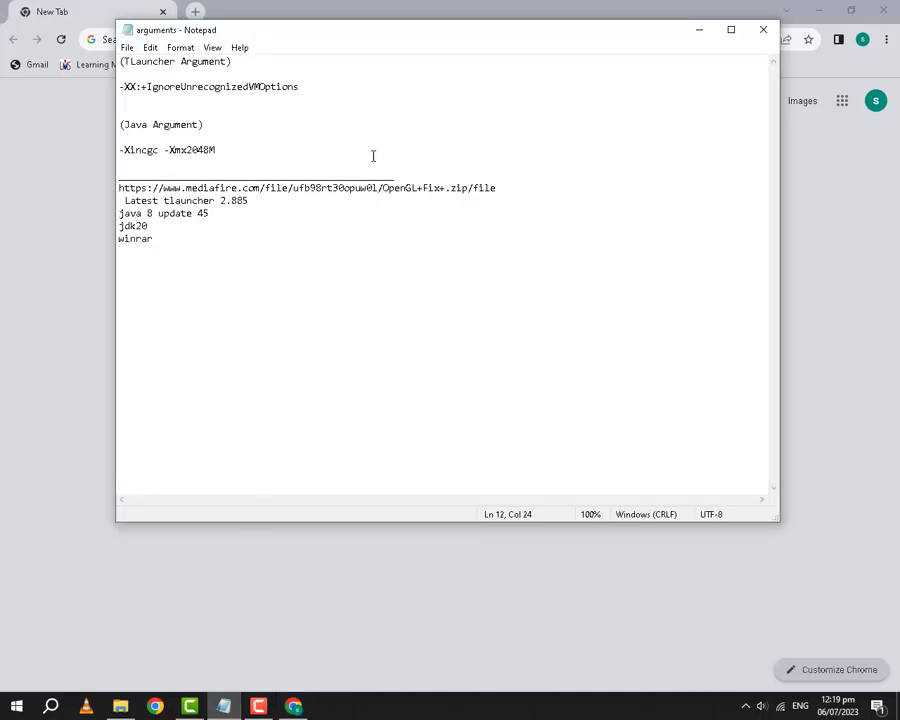
click(363, 38)
text(winrar)
key(Return)
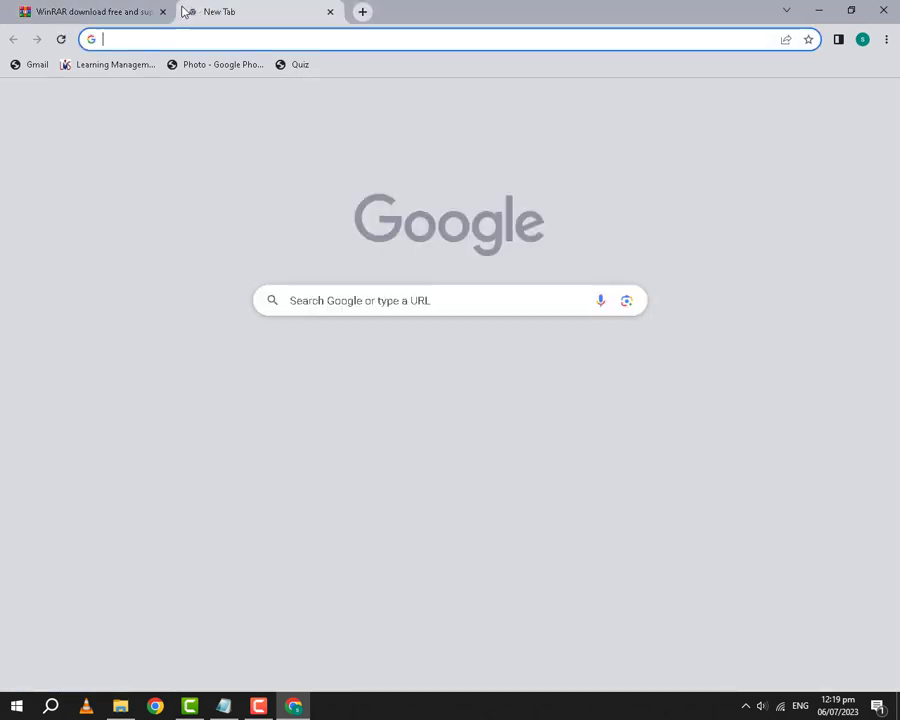
Step: Search for "jdk20" in a new browser tab and find the Windows x64 installers on Oracle's Java SE 20 archive page
key(ctrl+t)
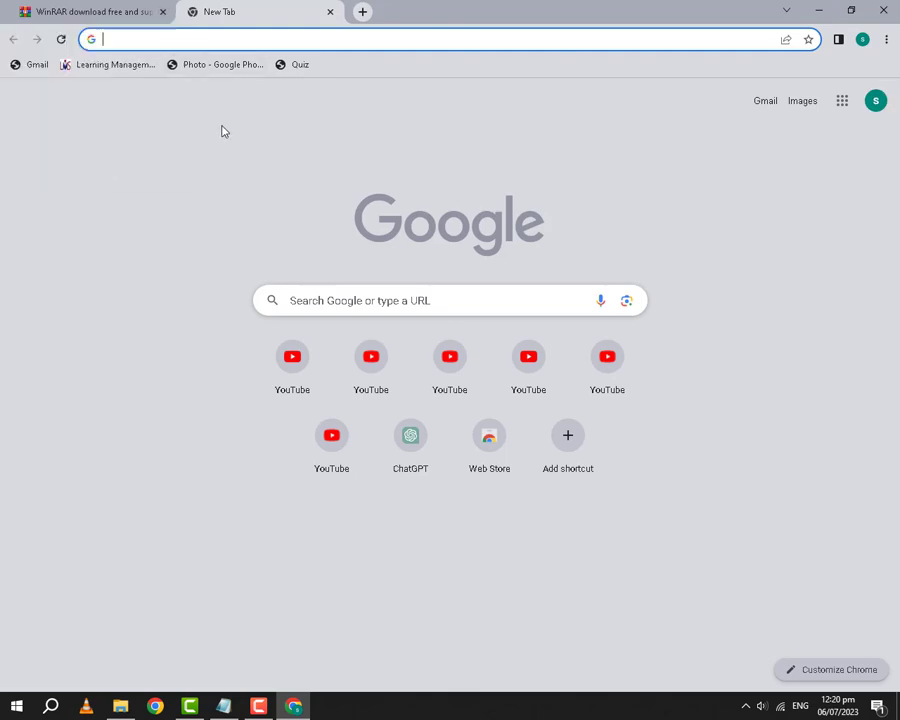
text(jdk20)
key(Return)
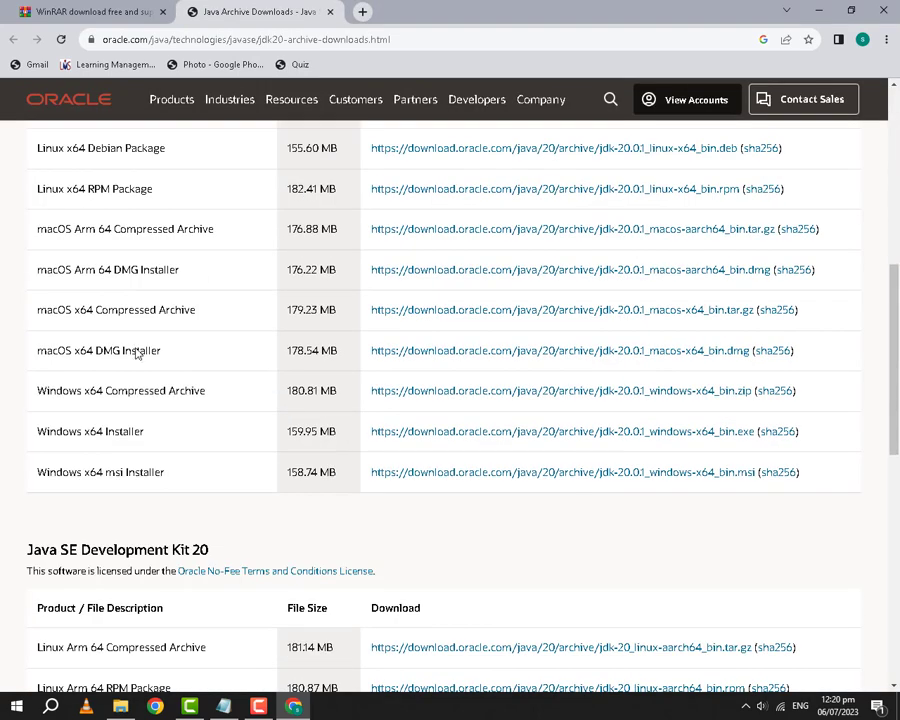
scroll(266, 483, up, 1)
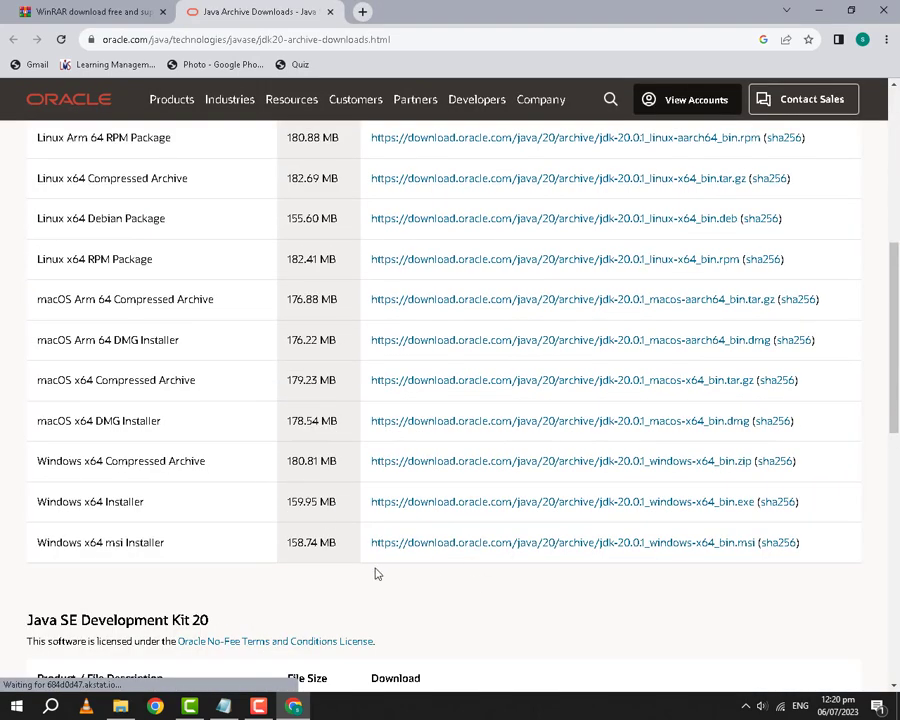
drag(357, 540, 882, 597)
Step: Search for "java 8 update 45" in a new browser tab and open FileHorse's Java JRE 8 Update 45 (64-bit) download page
click(352, 9)
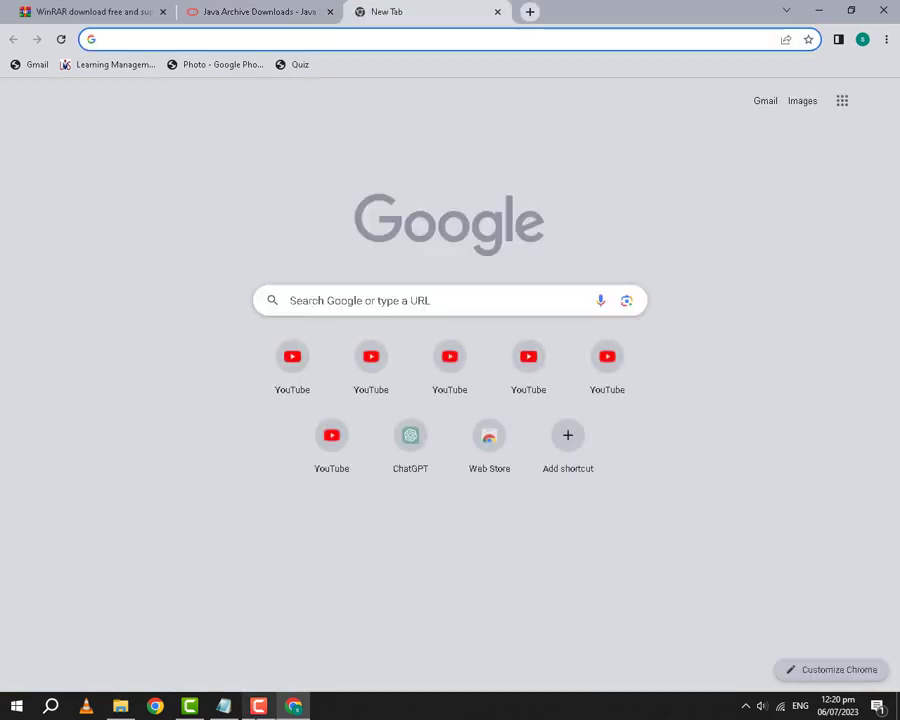
text(java)
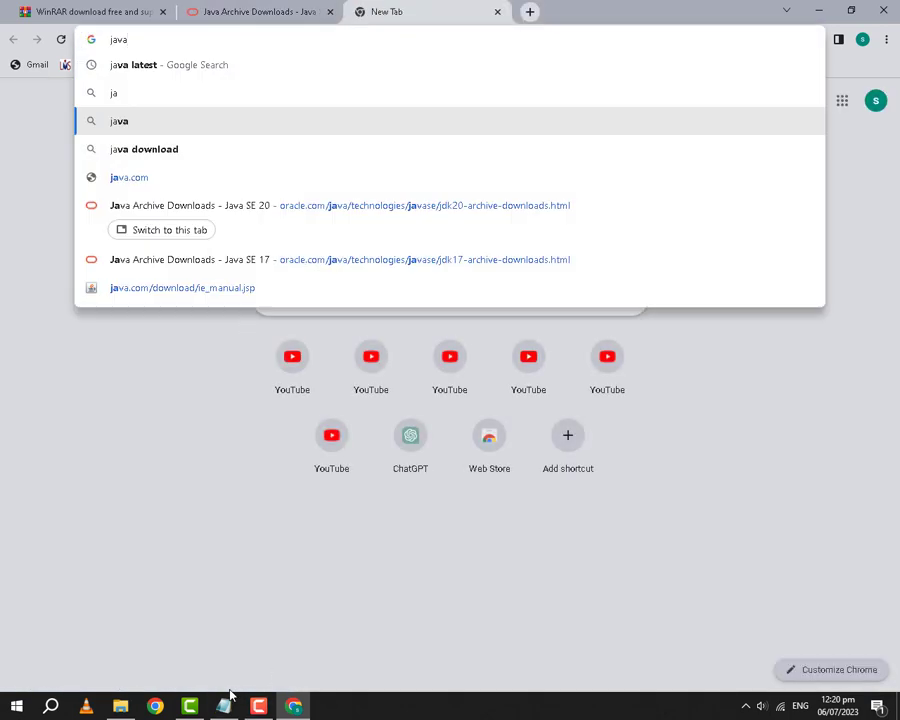
text( 8 update 45)
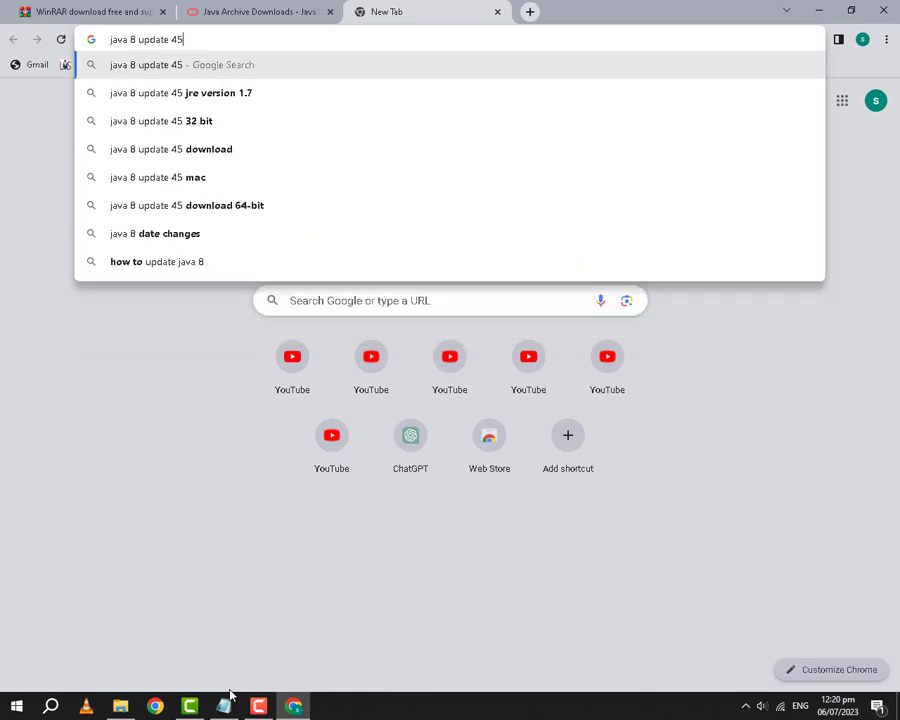
key(Return)
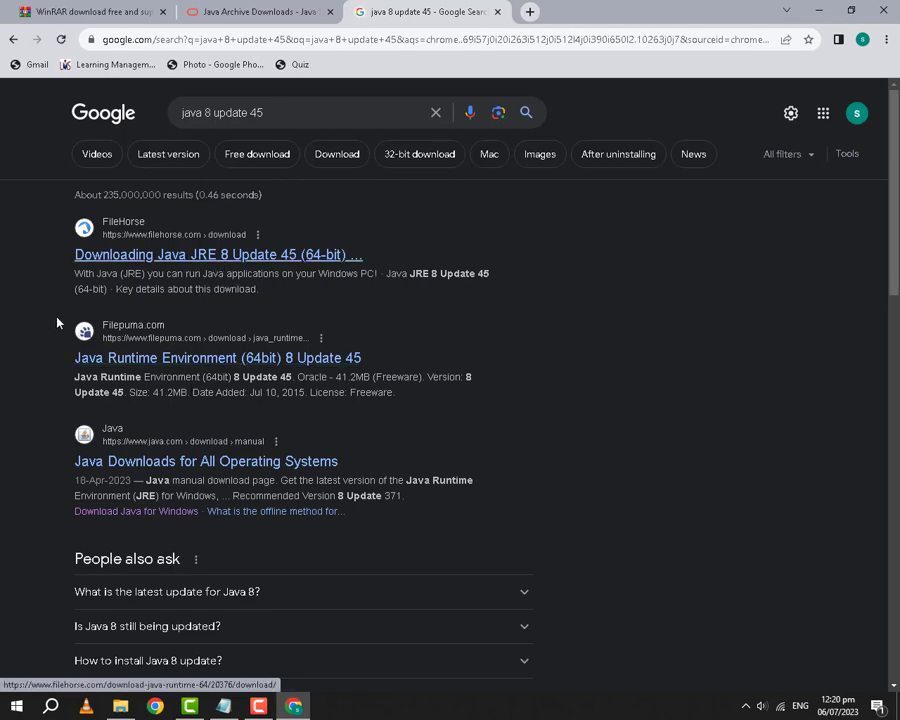
click(167, 262)
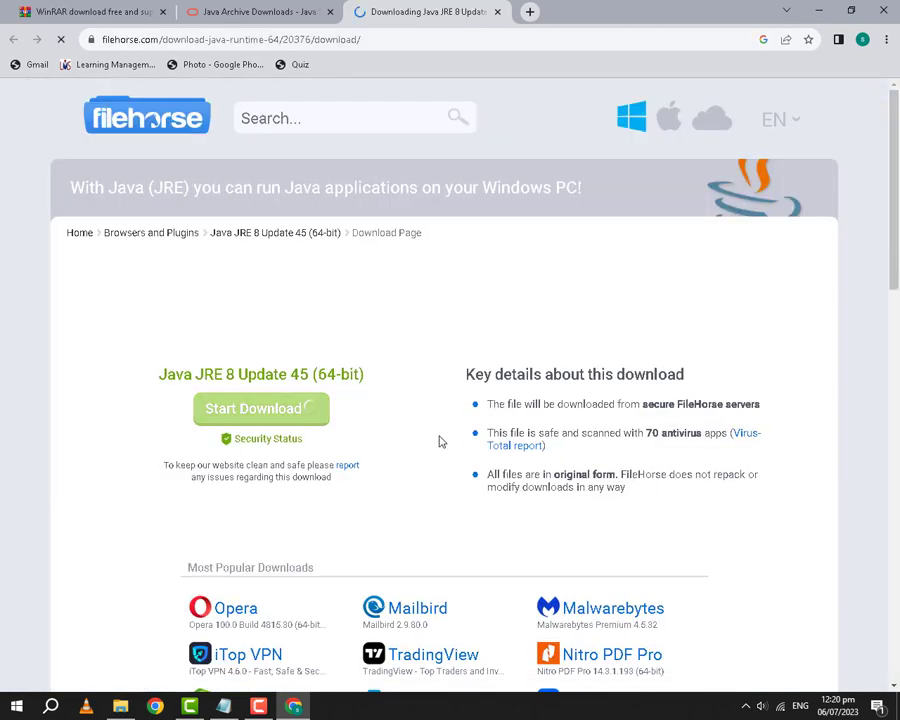
drag(157, 385, 384, 430)
Step: Copy the MediaFire OpenGL Fix link from the arguments note and open it in a new Chrome tab
key(ctrl+t)
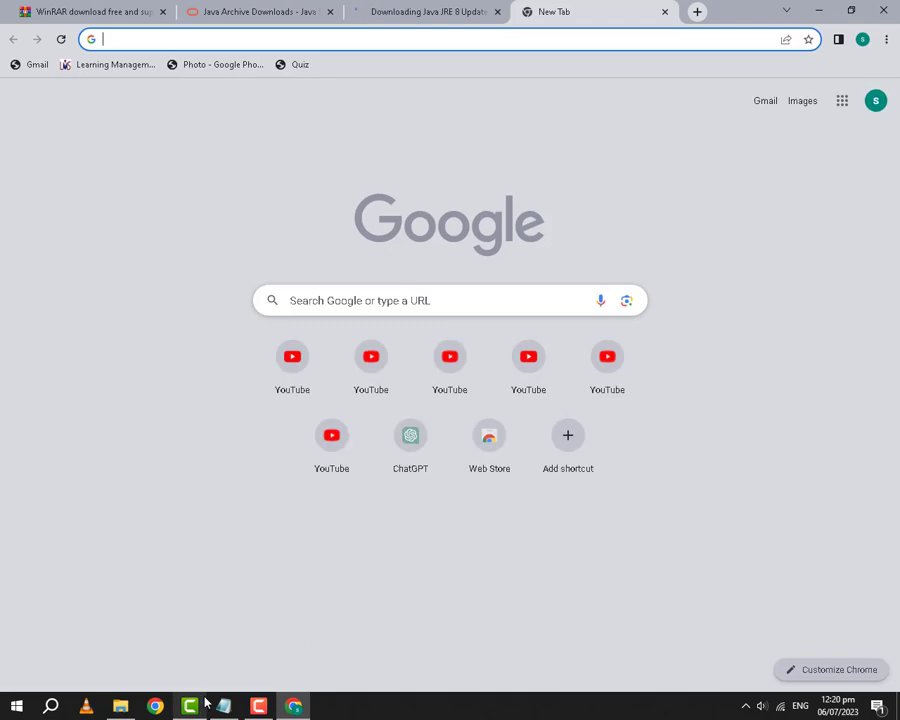
click(222, 706)
drag(119, 188, 496, 188)
key(super+c)
right_click(475, 189)
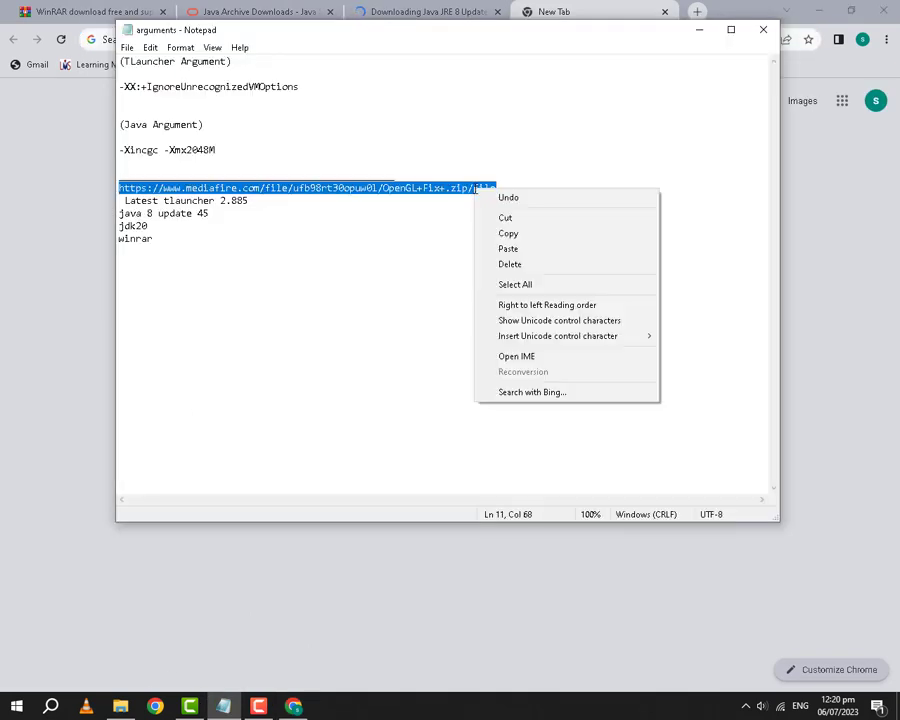
click(504, 233)
key(alt+Tab)
right_click(400, 37)
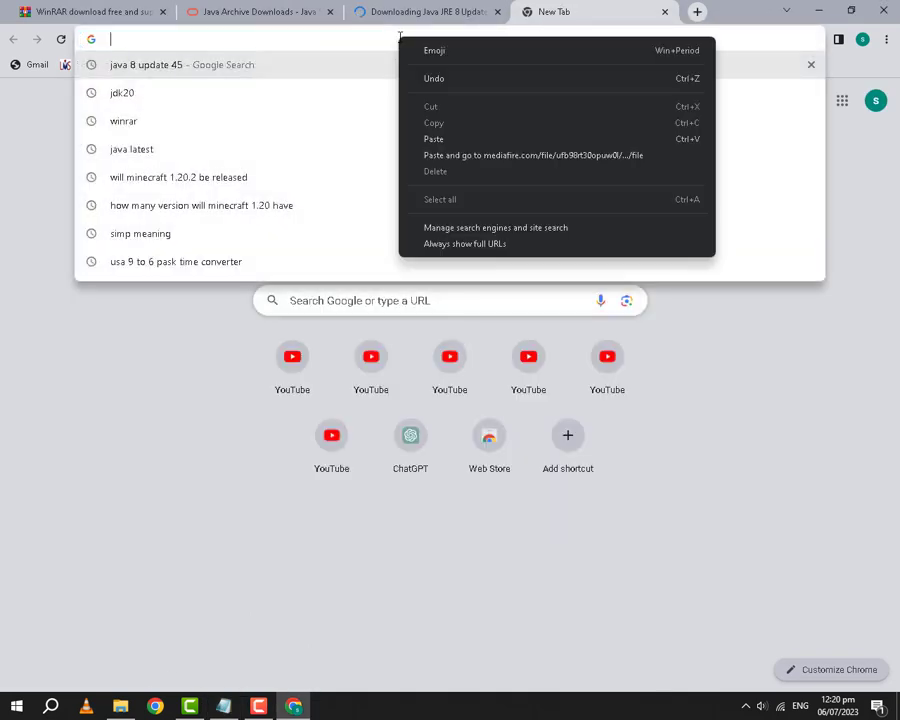
click(500, 155)
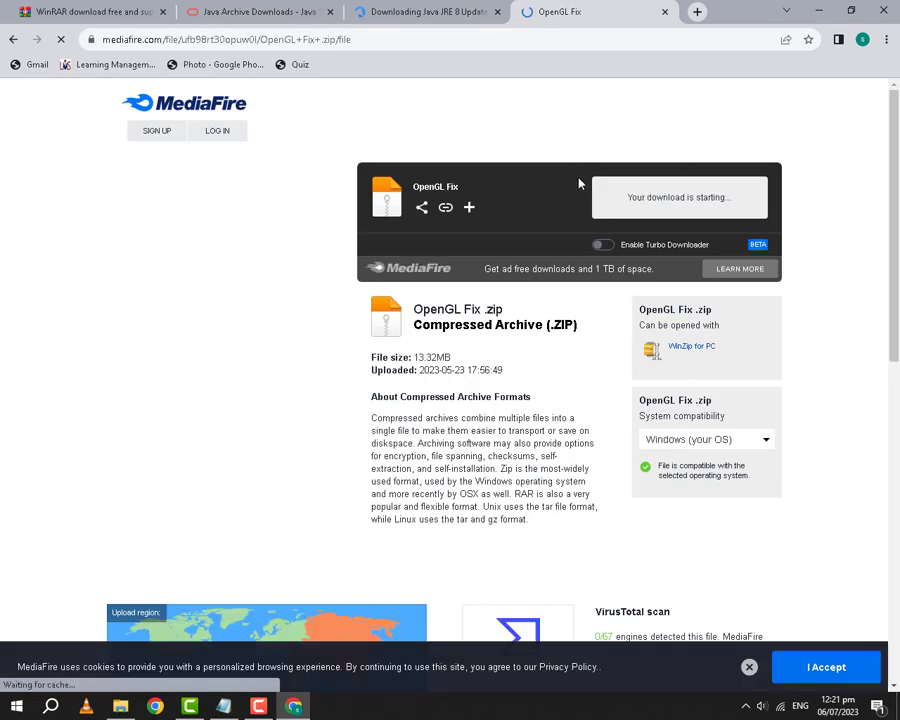
drag(579, 183, 678, 197)
Step: Show the desktop and locate the TLauncher shortcut
key(super+d)
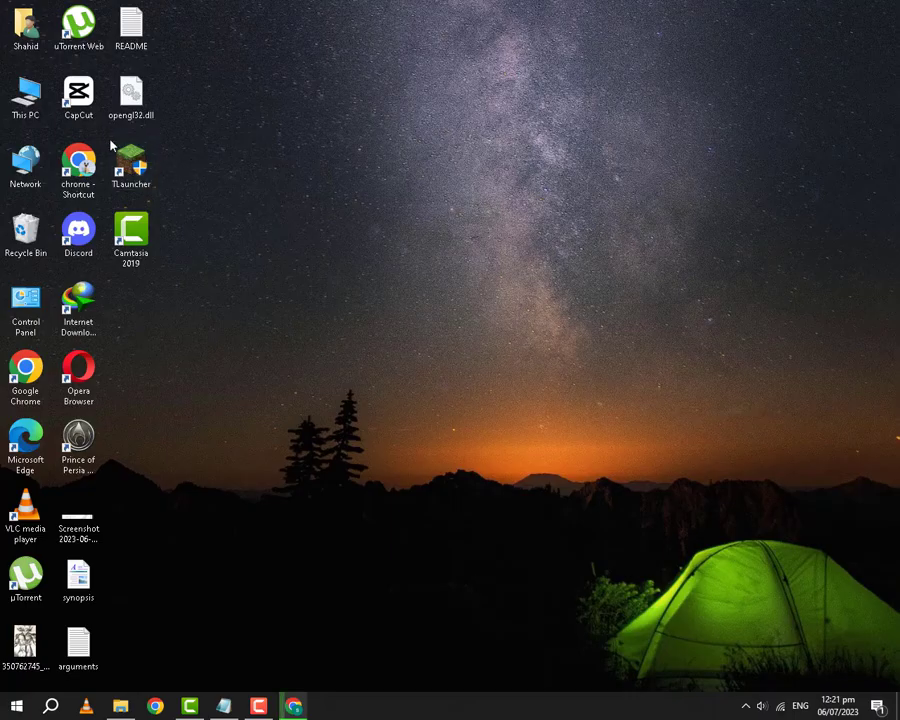
drag(109, 135, 235, 213)
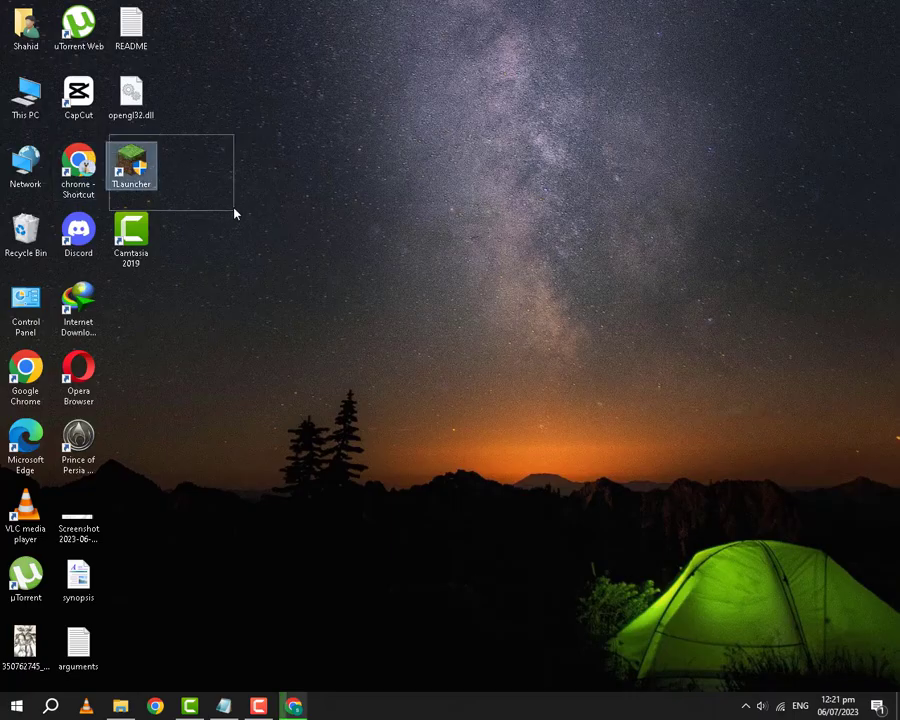
drag(182, 134, 115, 198)
click(240, 140)
click(290, 156)
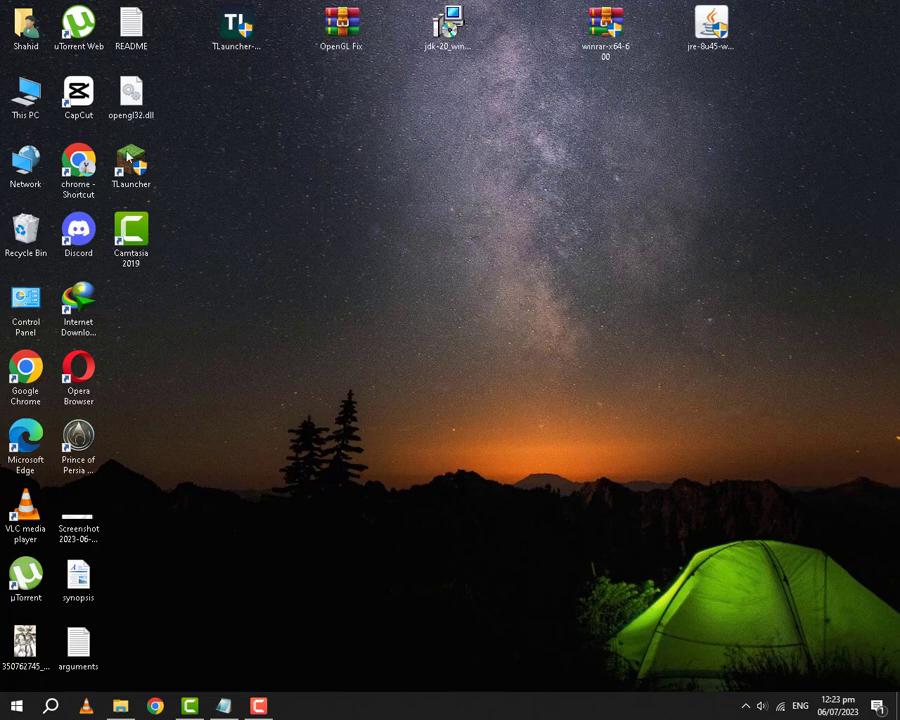
Step: Extract opengl32.dll from the OpenGL Fix archive to the desktop, replacing the existing file, and close the archive
double_click(365, 44)
drag(184, 342, 156, 322)
drag(472, 136, 508, 143)
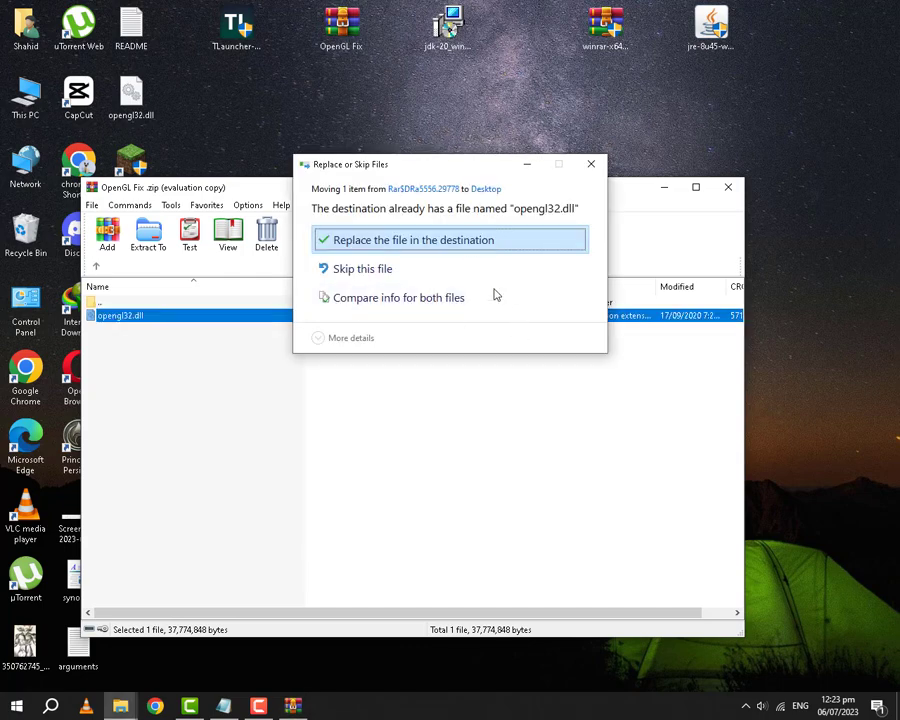
click(340, 241)
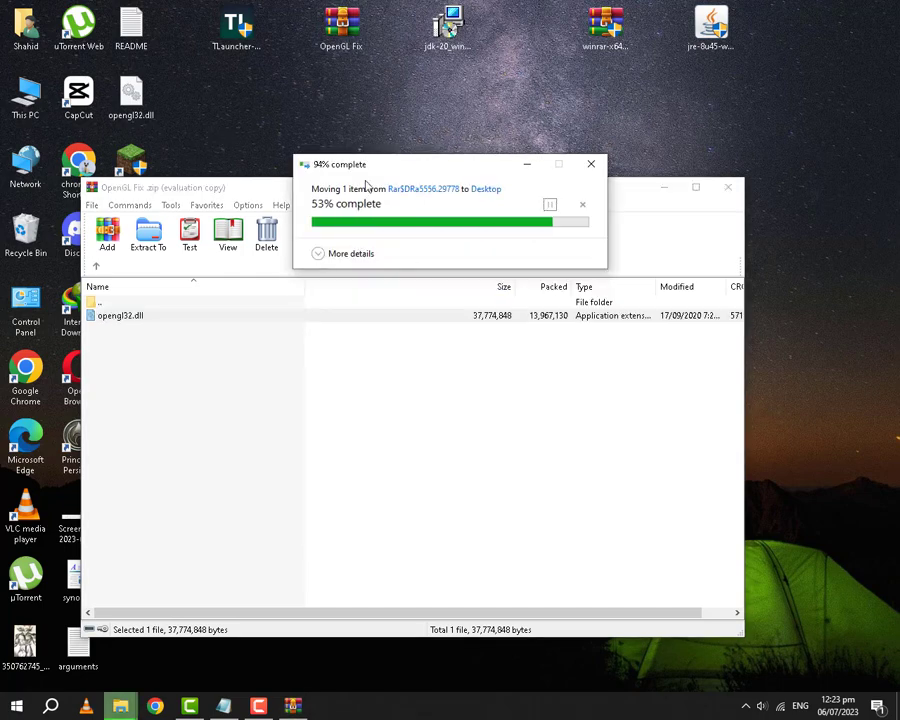
click(730, 188)
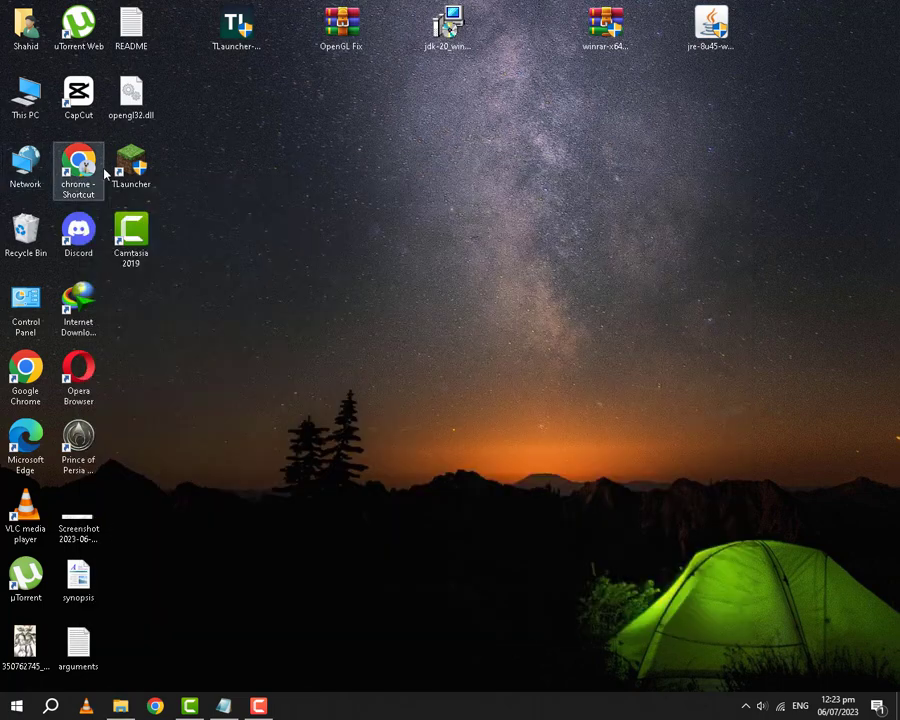
Step: Launch TLauncher from its desktop shortcut
click(145, 177)
click(465, 410)
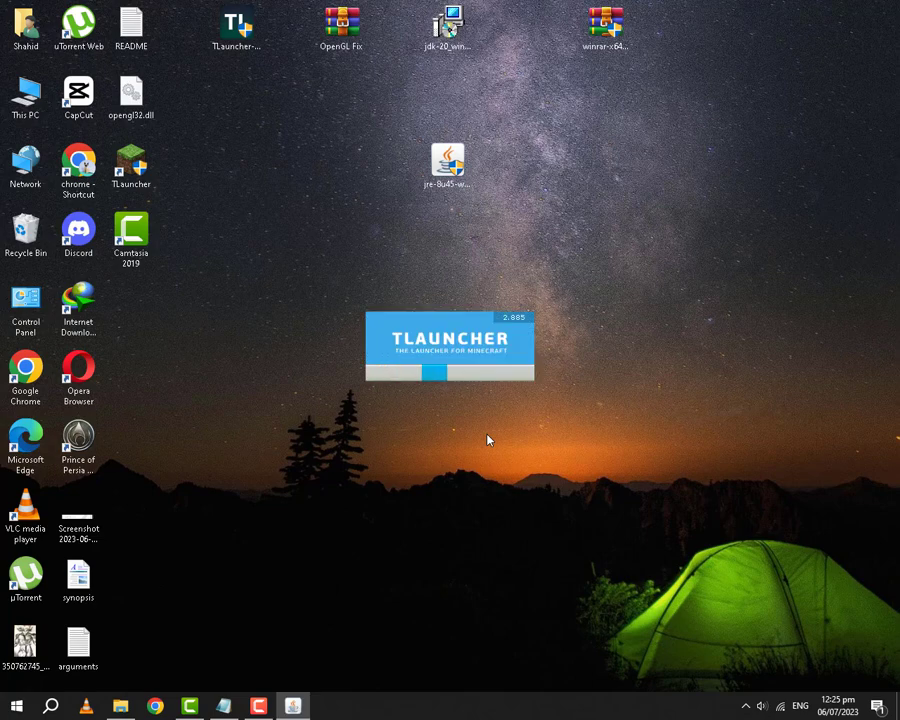
mouse_move(332, 270)
mouse_down()
mouse_move(625, 438)
mouse_move(336, 292)
mouse_up()
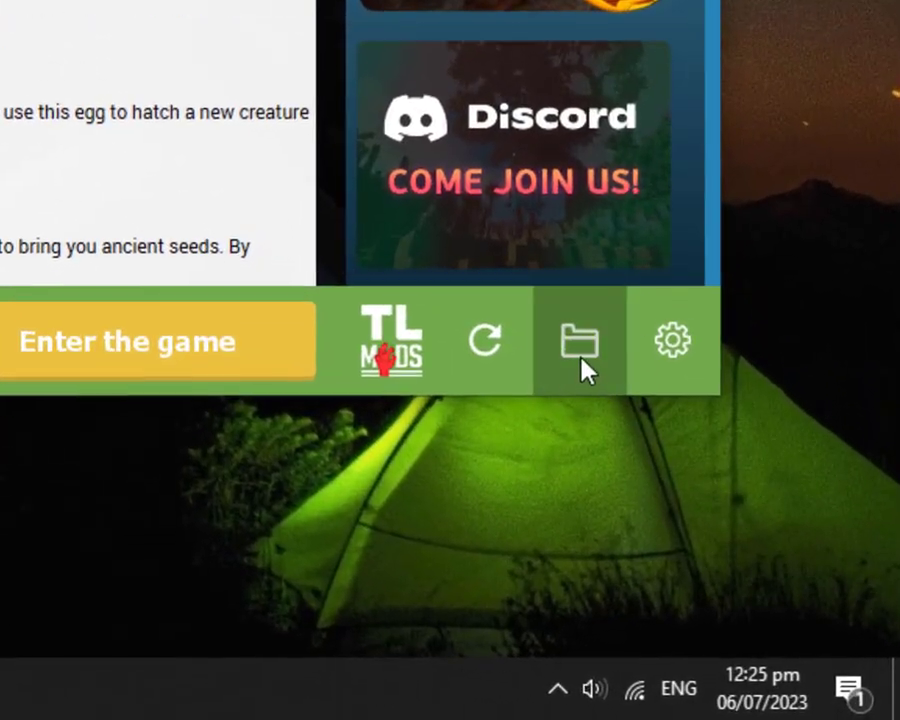
Step: Open the .minecraft folder from TLauncher and go to runtime\jre-legacy\windows\jre-legacy\bin
click(582, 358)
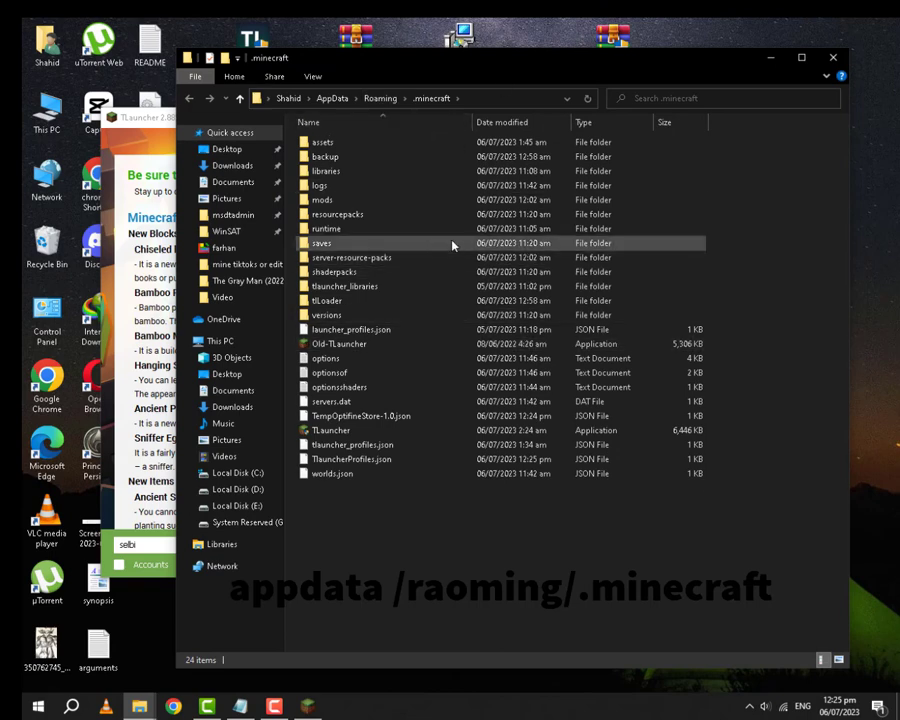
double_click(376, 229)
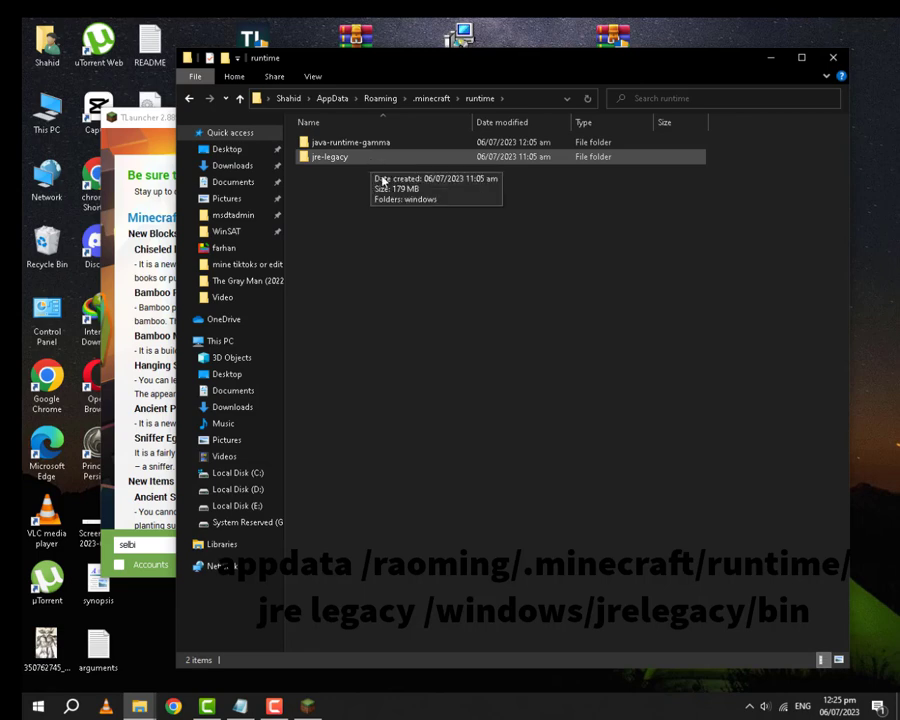
double_click(357, 156)
double_click(361, 145)
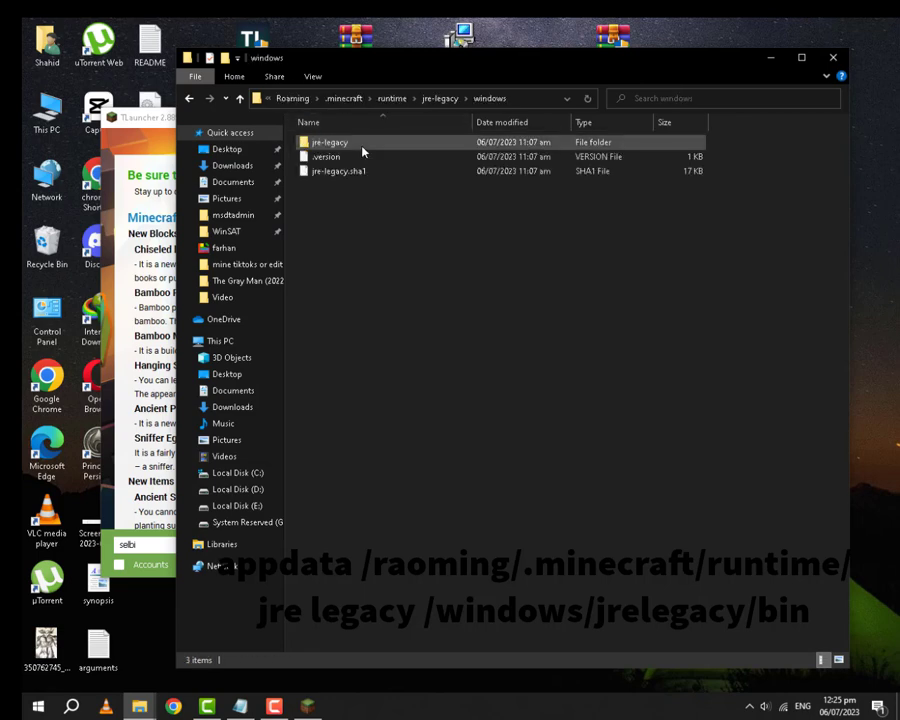
double_click(363, 145)
double_click(374, 145)
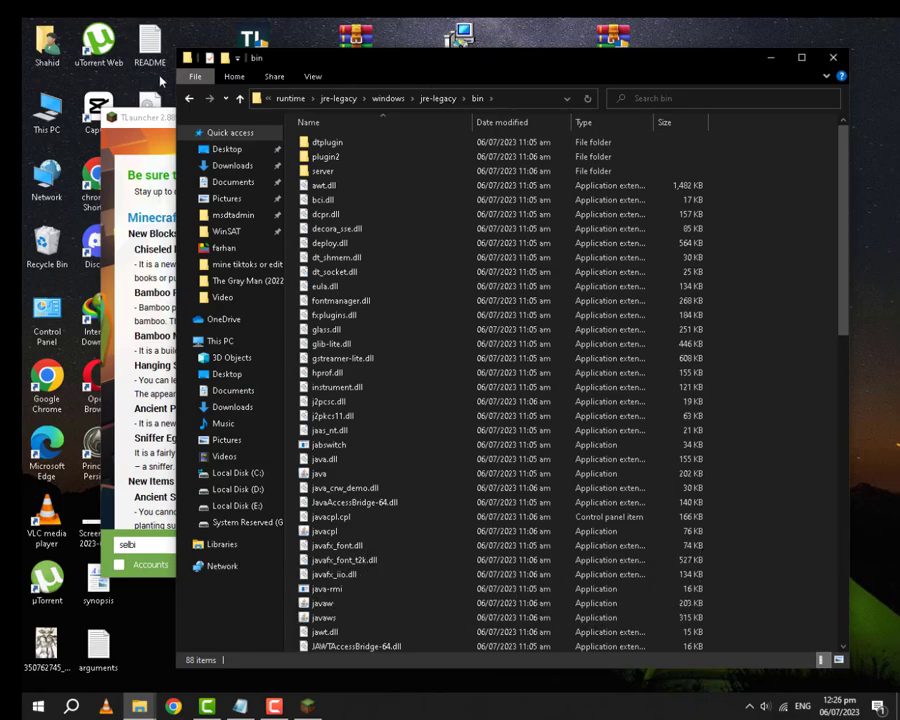
Step: Copy opengl32.dll from the desktop into the jre-legacy bin folder, replacing the existing file
click(139, 103)
drag(145, 111, 151, 163)
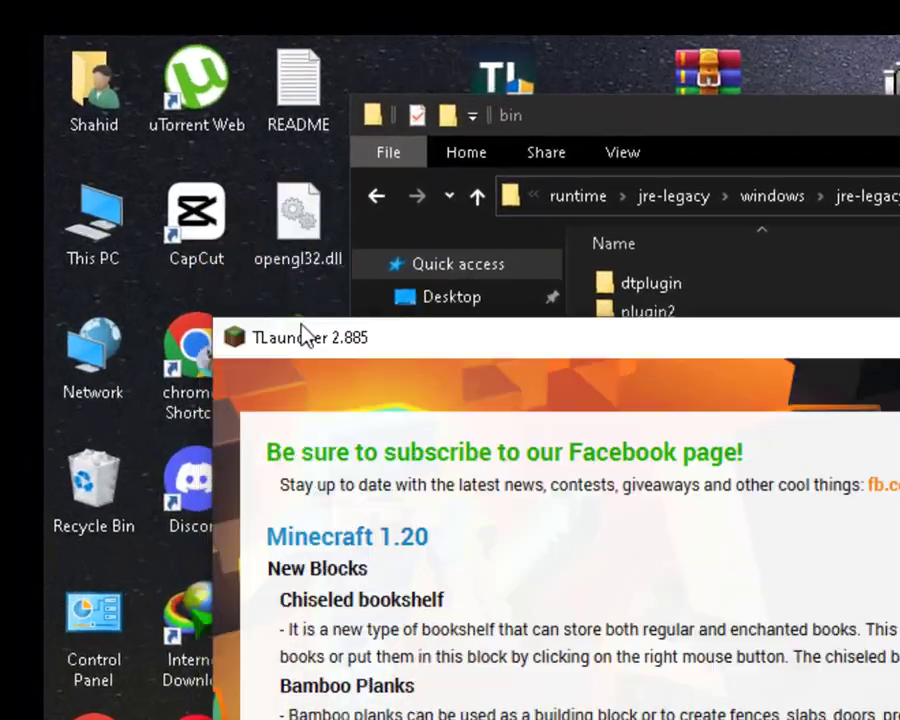
click(304, 252)
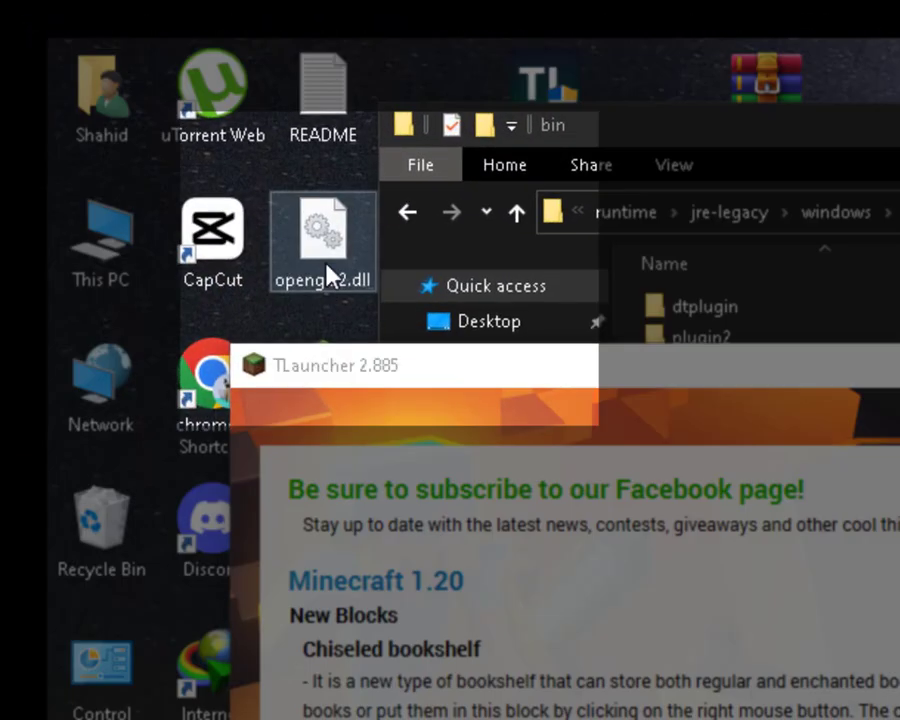
right_click(304, 252)
click(480, 694)
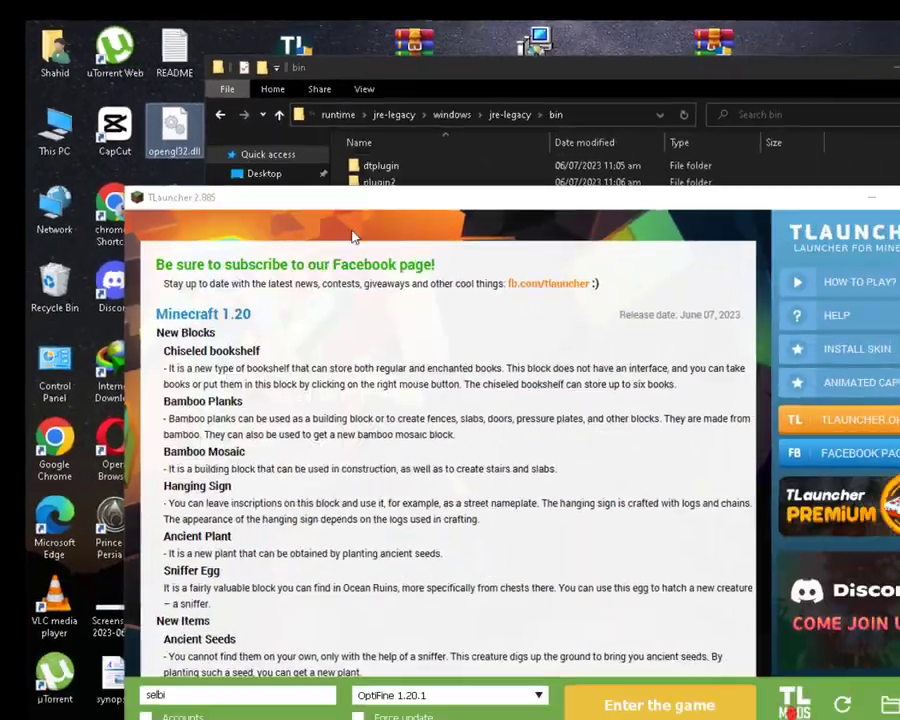
click(539, 160)
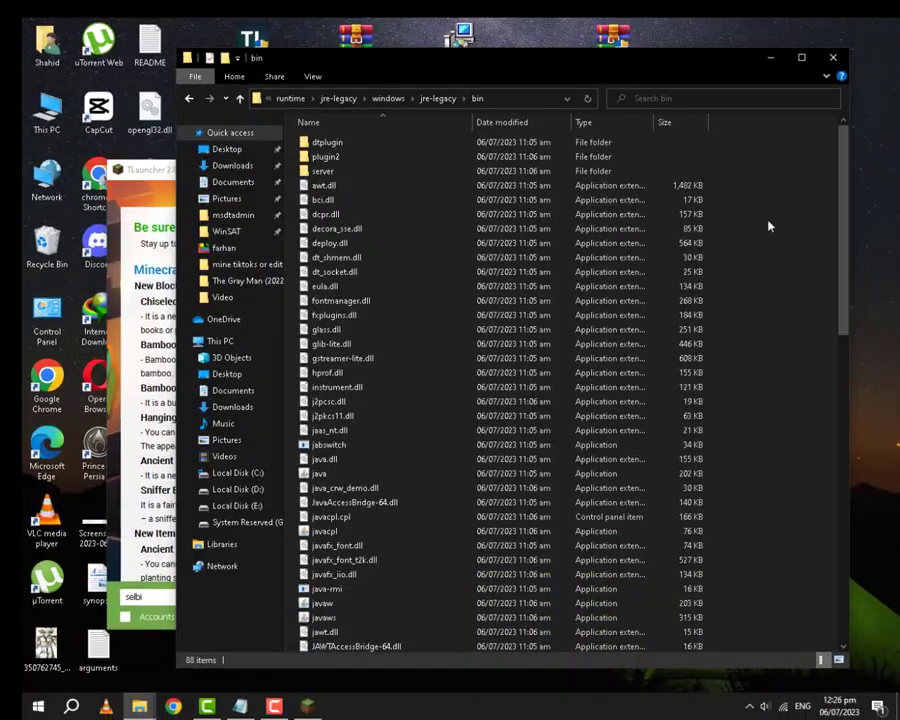
right_click(889, 260)
click(868, 364)
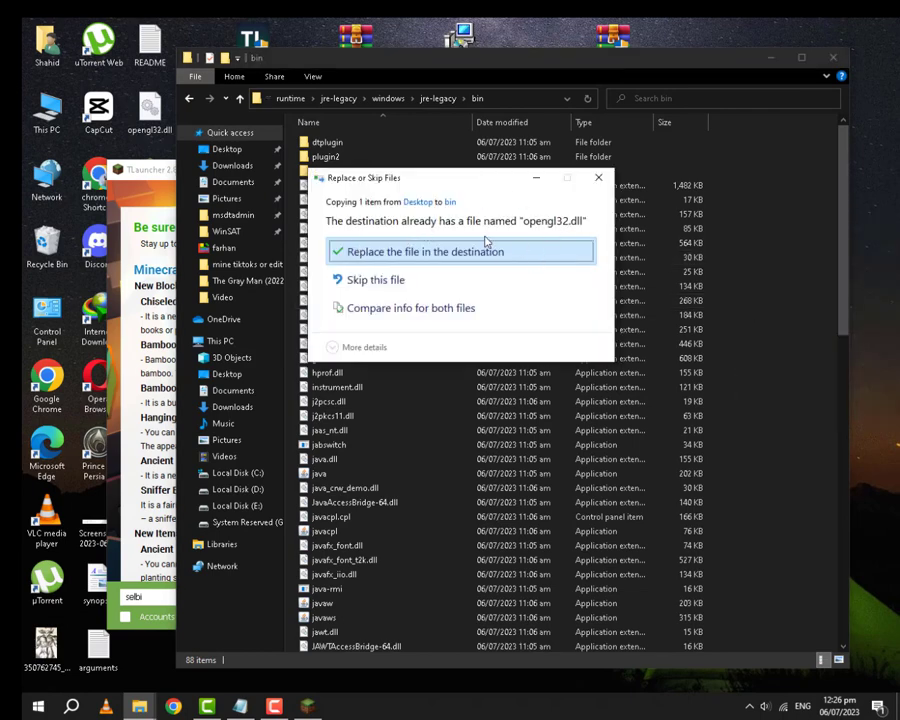
click(522, 252)
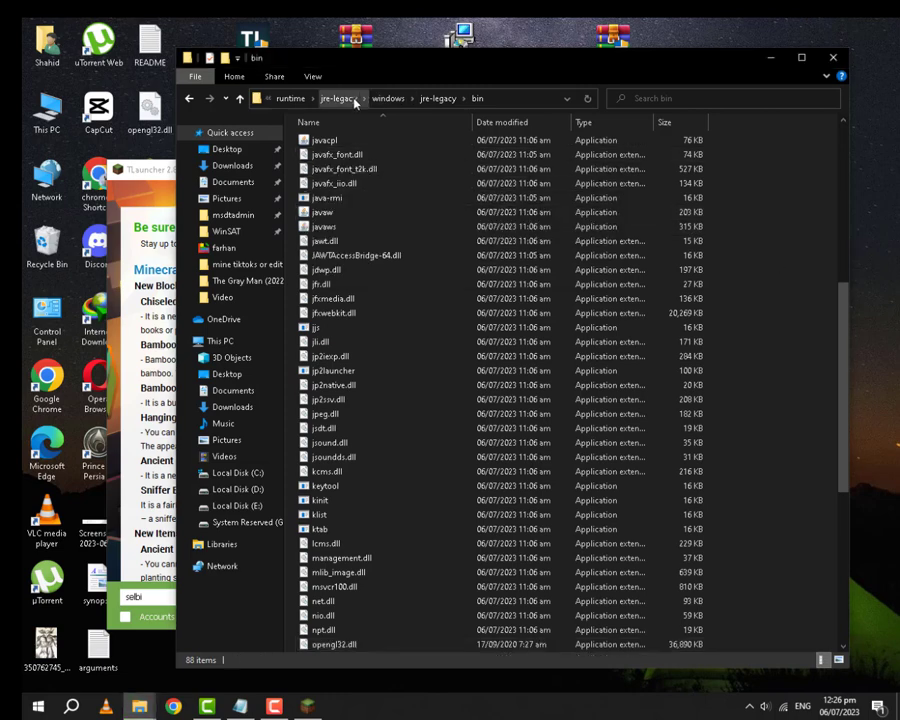
Step: Go back to the runtime folder and open java-runtime-gamma\windows\java-runtime-gamma\bin
click(290, 99)
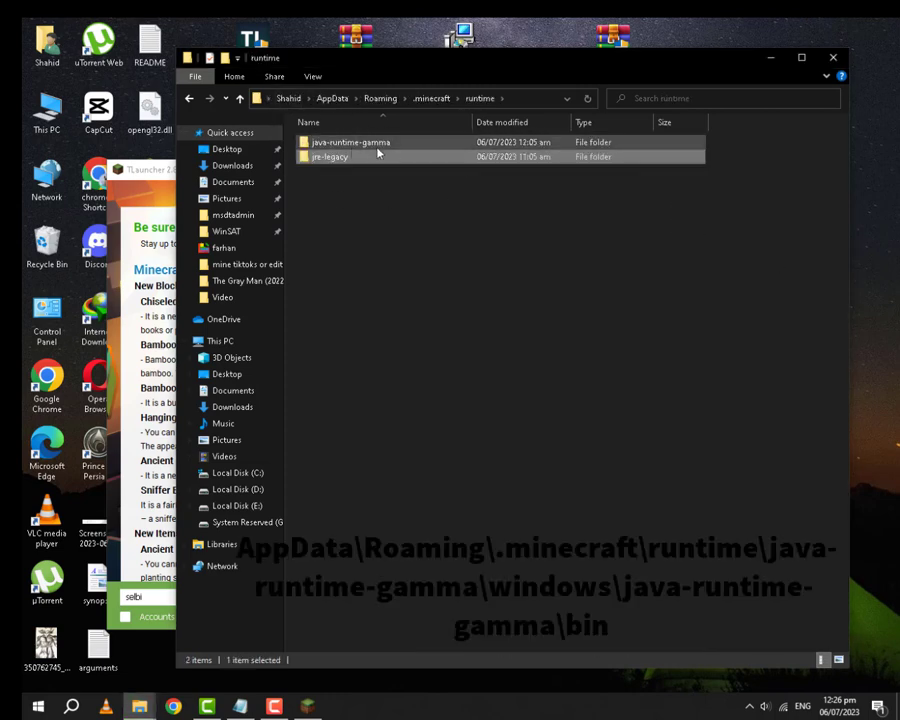
double_click(324, 146)
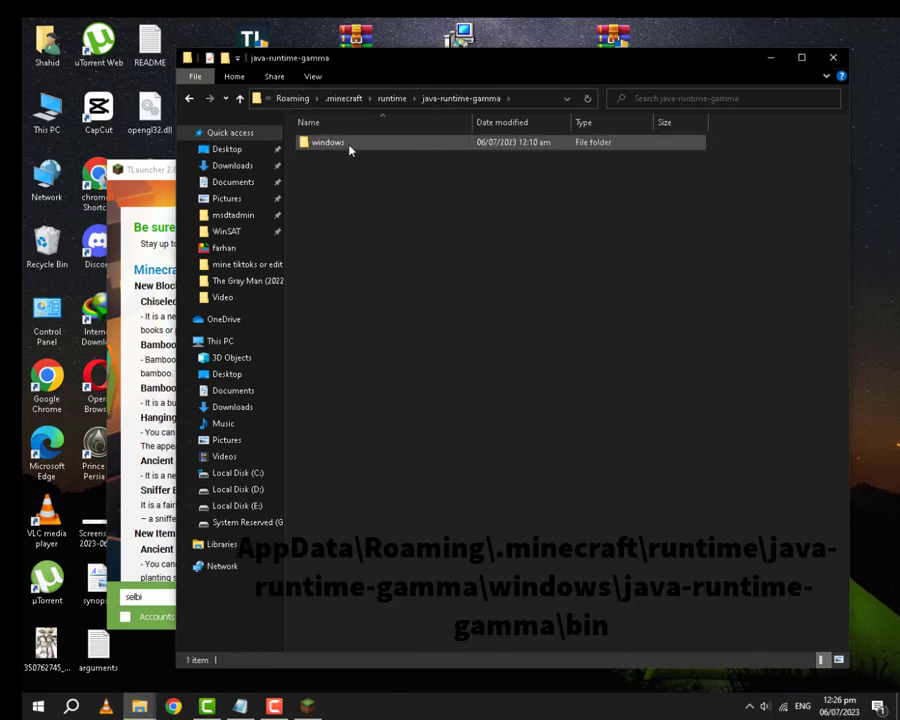
double_click(348, 146)
double_click(358, 143)
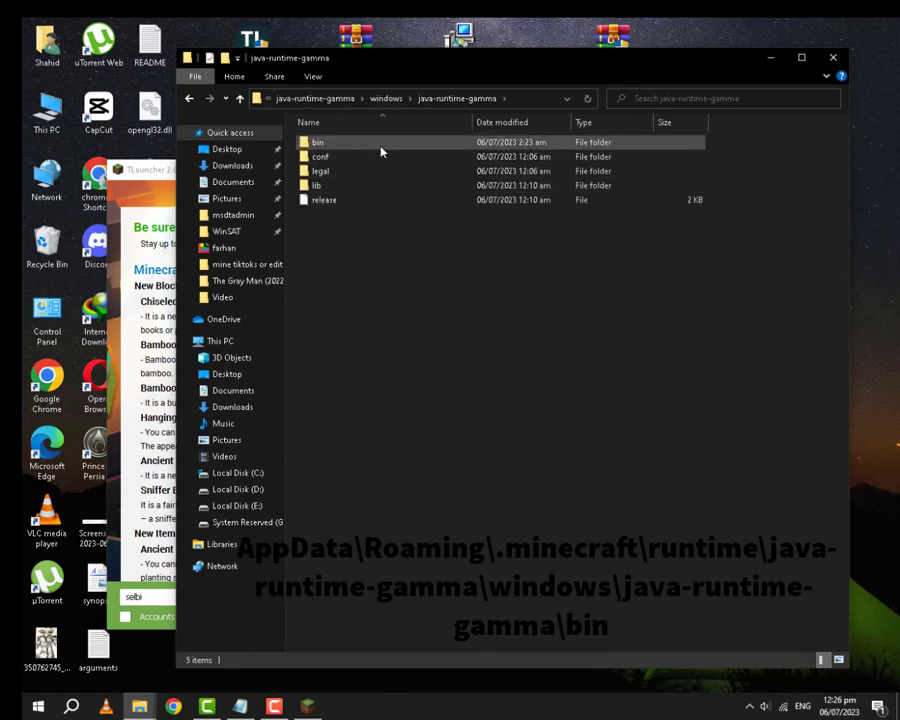
double_click(378, 144)
Step: Copy opengl32.dll from the desktop into the java-runtime-gamma bin folder, replacing the existing file
click(150, 108)
right_click(160, 118)
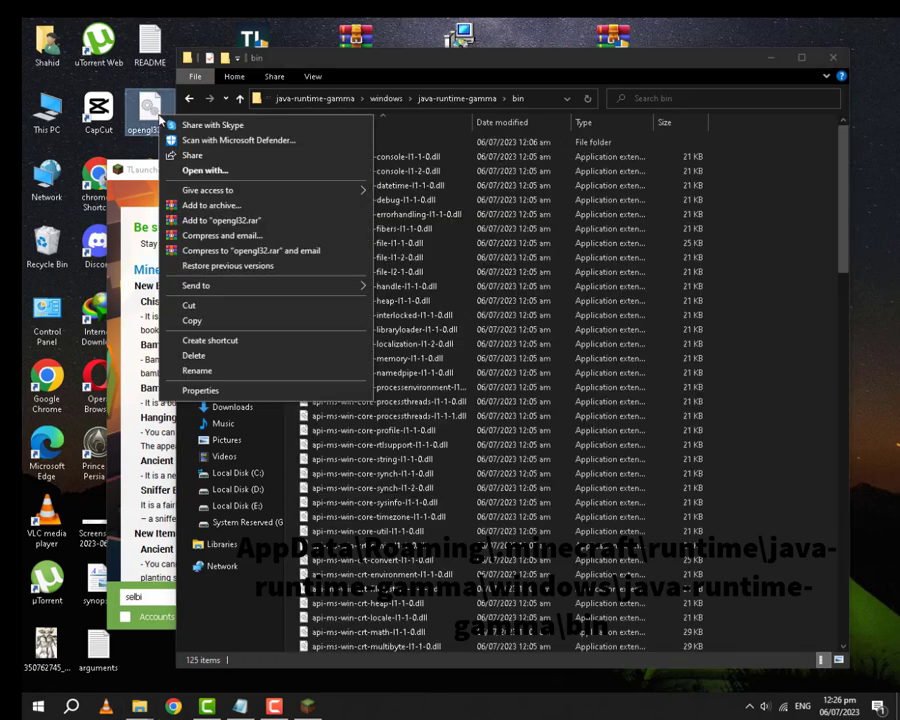
click(229, 319)
right_click(755, 245)
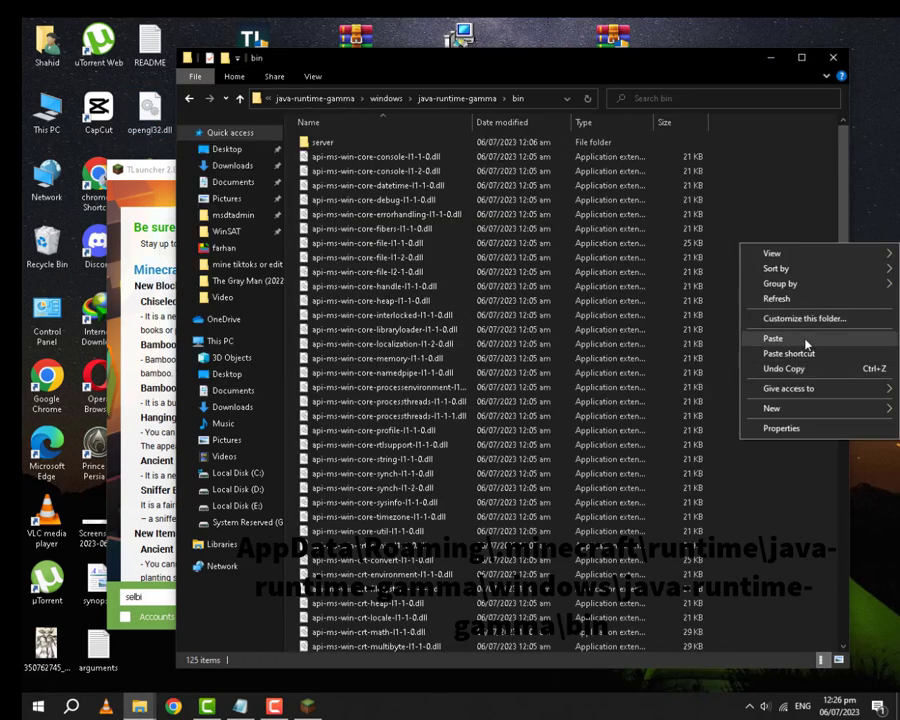
click(770, 337)
click(425, 251)
Step: Return to AppData\Roaming and open the .tlauncher\jvms folder
click(192, 98)
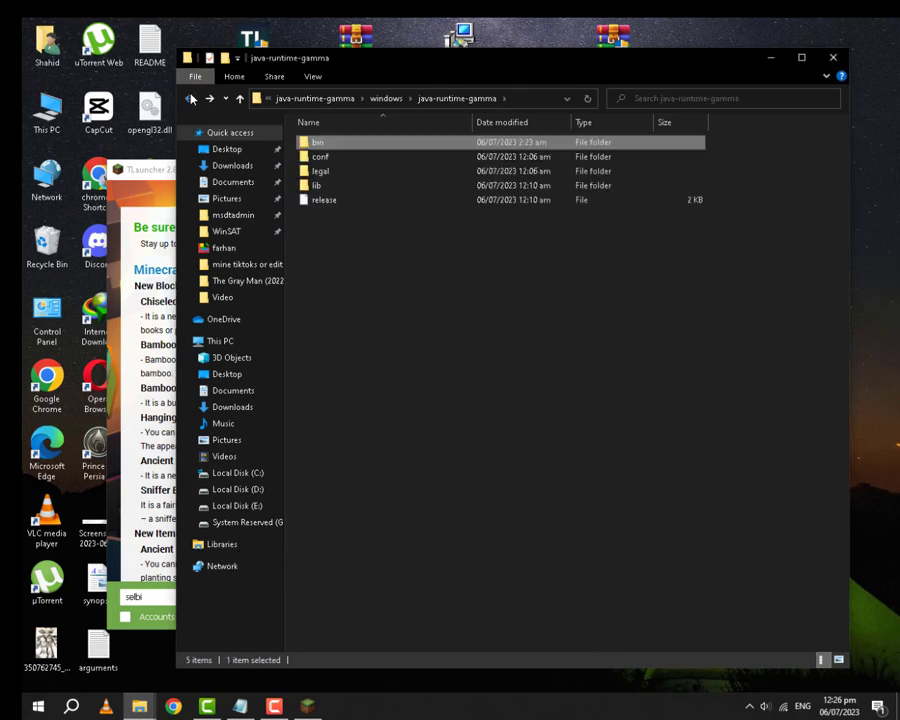
click(192, 98)
click(192, 98)
click(192, 98)
click(192, 98)
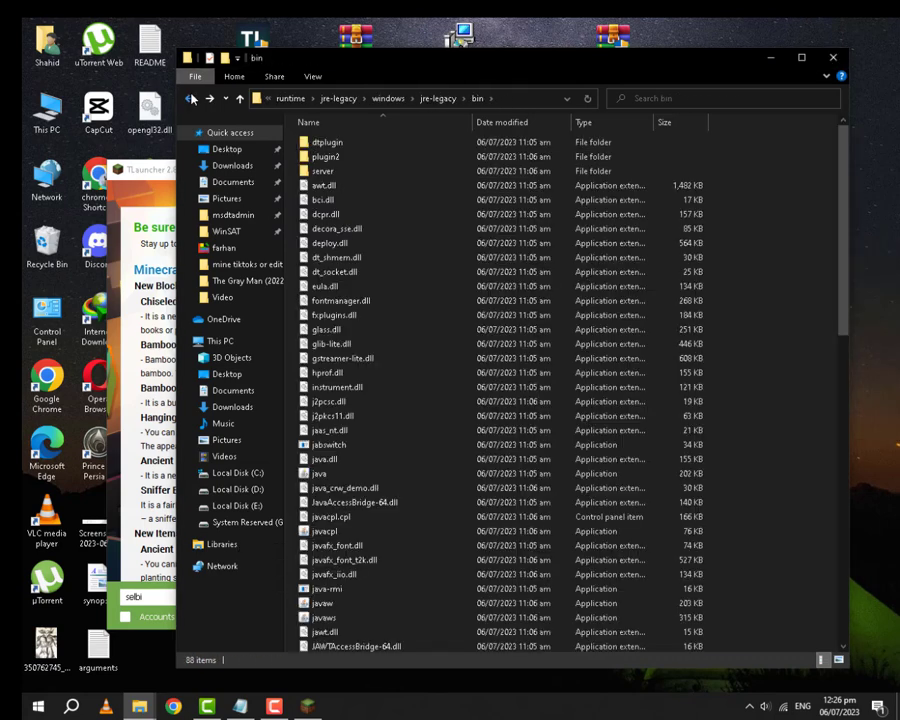
click(192, 98)
click(192, 98)
click(192, 98)
click(192, 98)
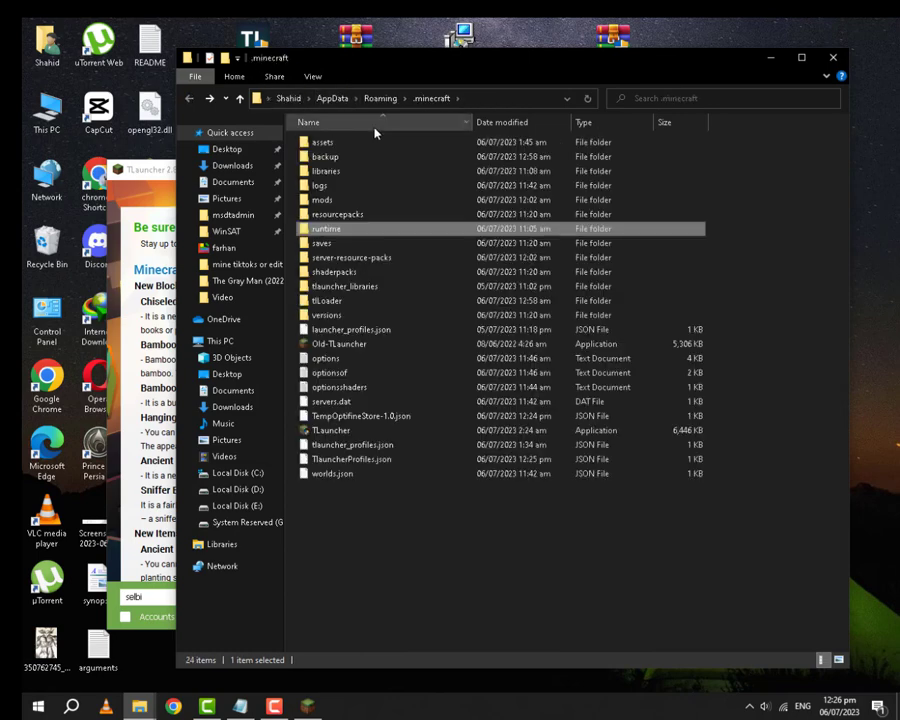
click(380, 98)
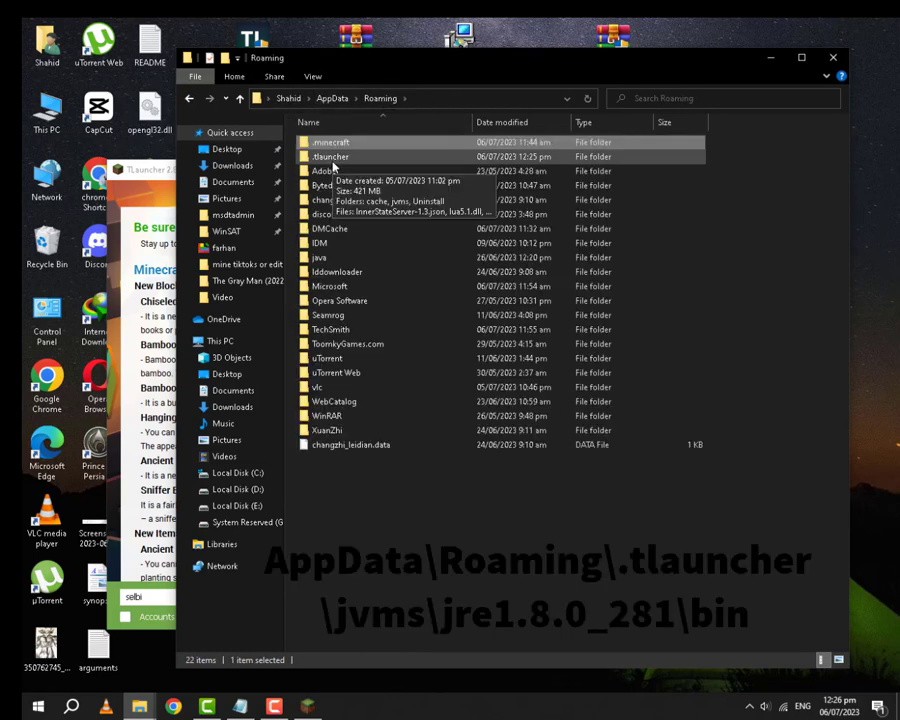
double_click(333, 160)
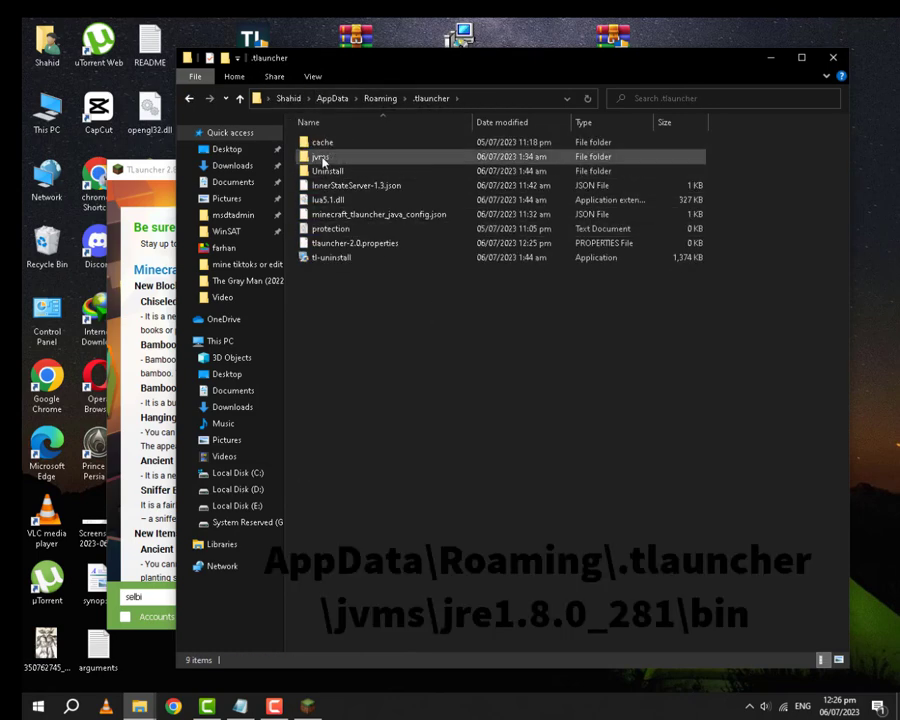
double_click(321, 157)
drag(386, 200, 340, 115)
click(400, 268)
click(140, 120)
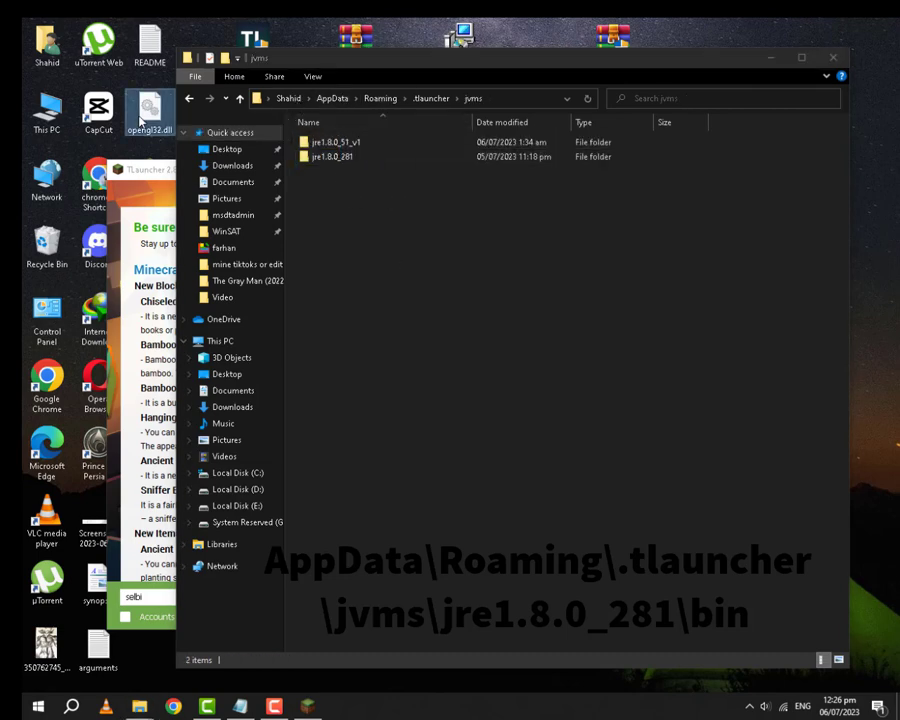
Step: Paste opengl32.dll into the bin folder of jre1.8.0_51_v1, replacing the existing file
double_click(398, 141)
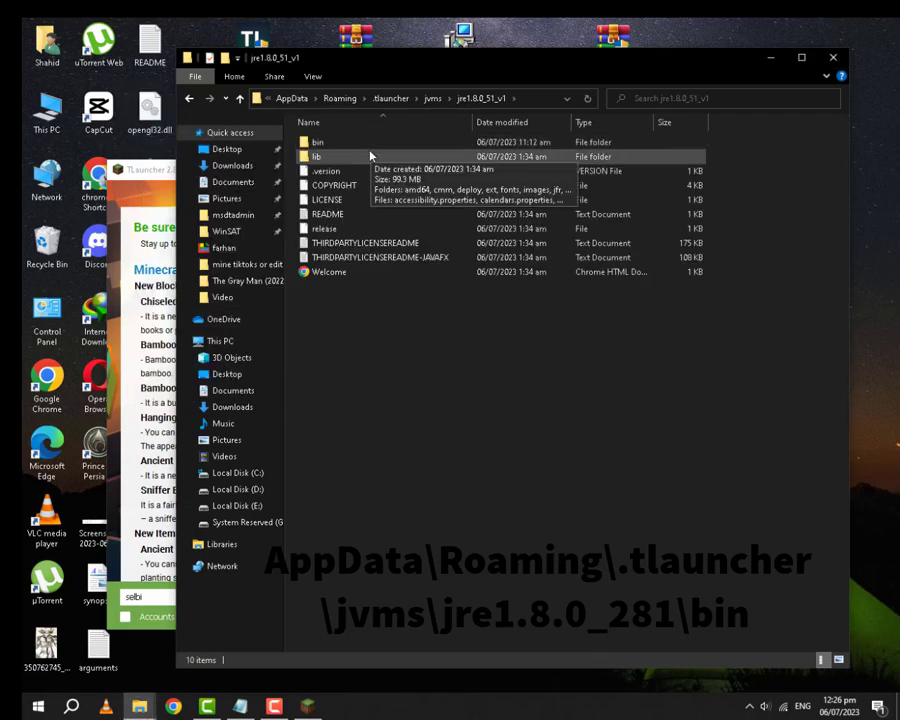
double_click(318, 142)
right_click(763, 287)
click(791, 380)
click(446, 251)
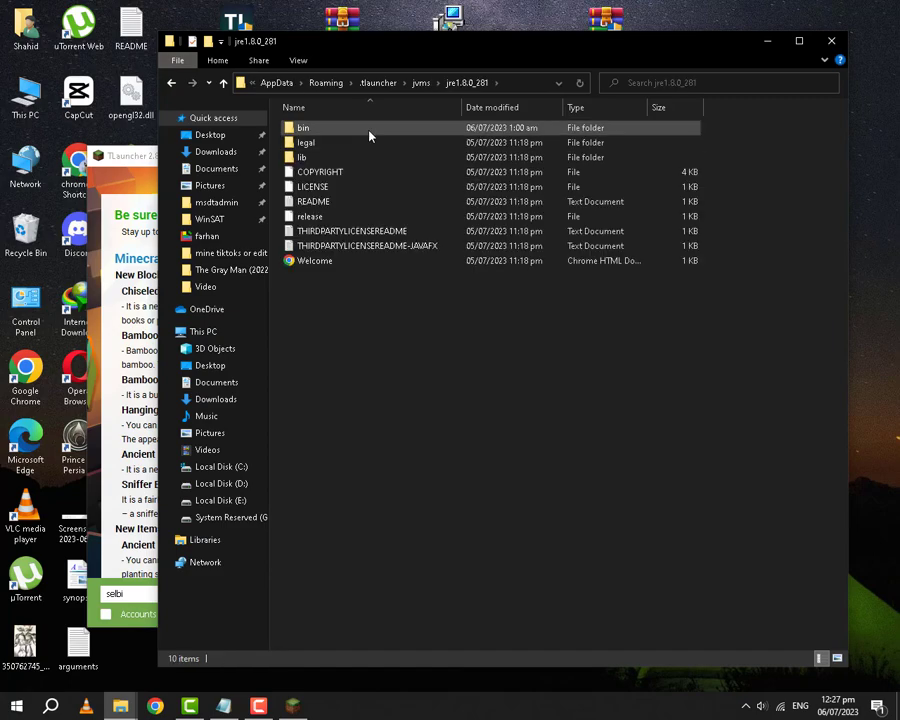
Step: Paste opengl32.dll into the bin folder of jre1.8.0_281 and go back to its parent folder
double_click(370, 134)
right_click(780, 240)
click(783, 340)
key(ctrl+v)
key(alt+Left)
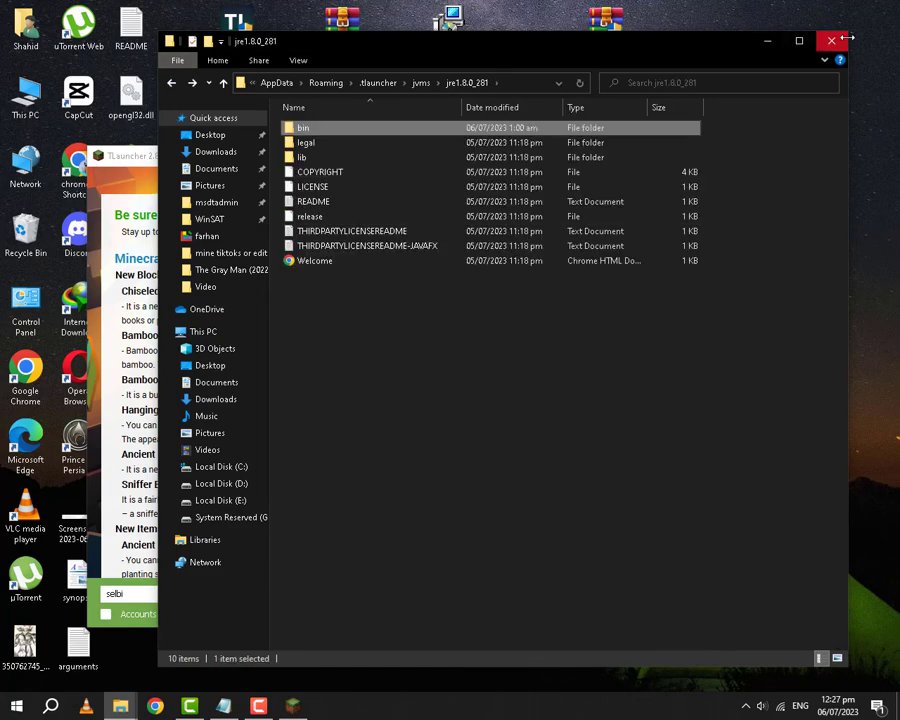
Step: Close the folder window and minimize TLauncher to get back to the desktop
click(833, 40)
click(744, 155)
drag(205, 107, 80, 89)
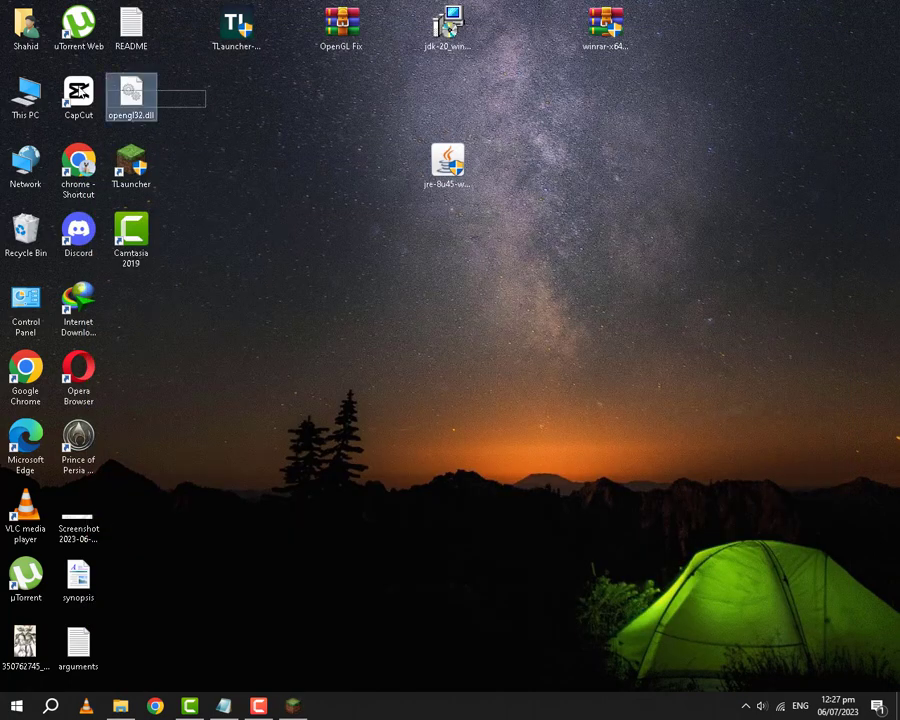
right_click(131, 88)
click(358, 186)
click(329, 176)
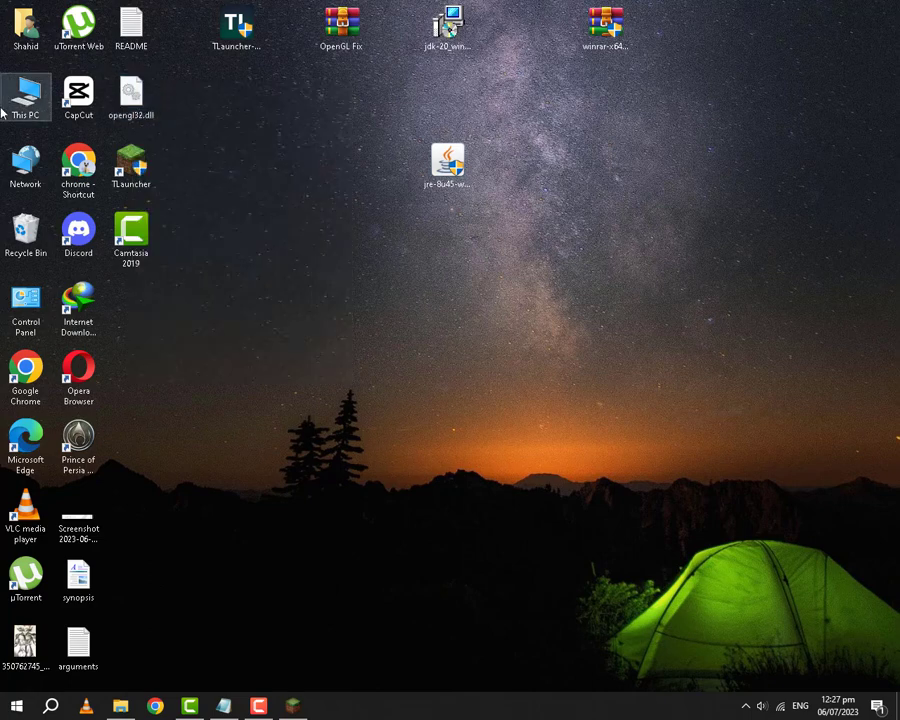
Step: Open a new File Explorer window and go to C:\Program Files\Java\jdk-20\bin
key(super+e)
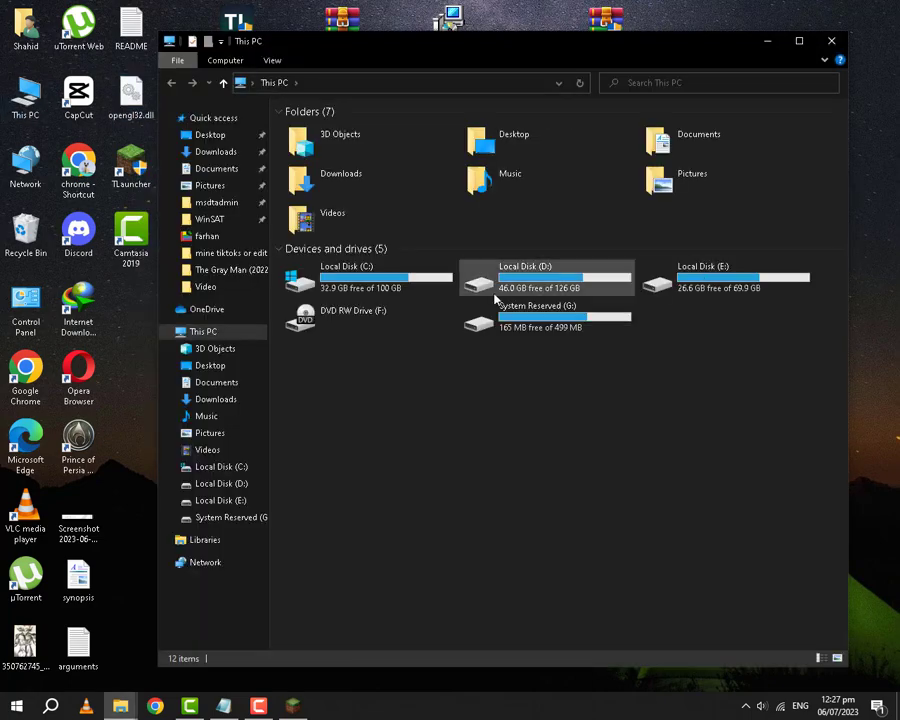
click(436, 284)
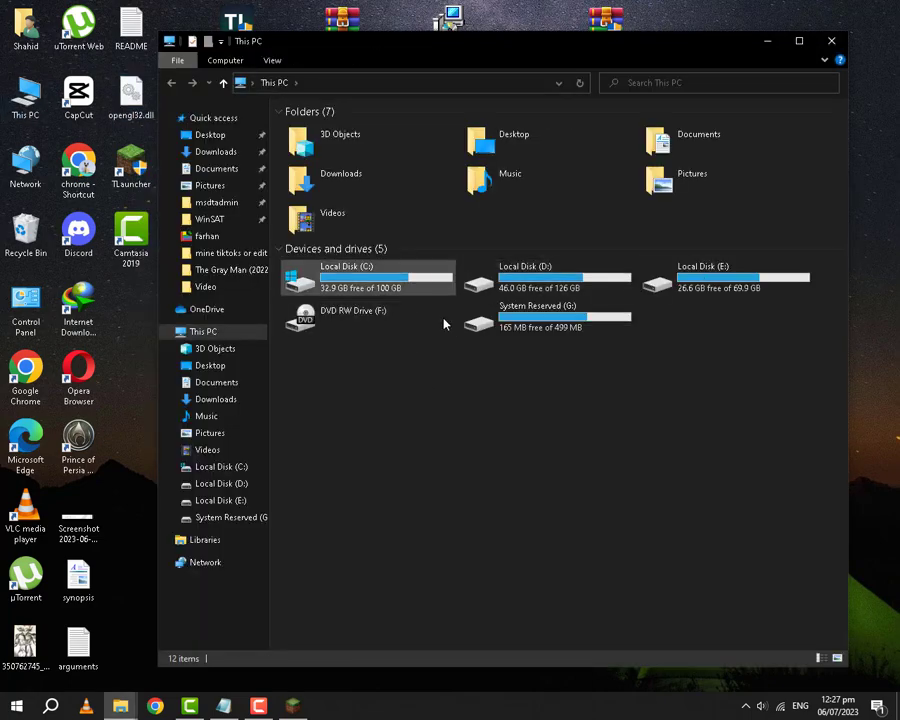
double_click(398, 279)
double_click(370, 232)
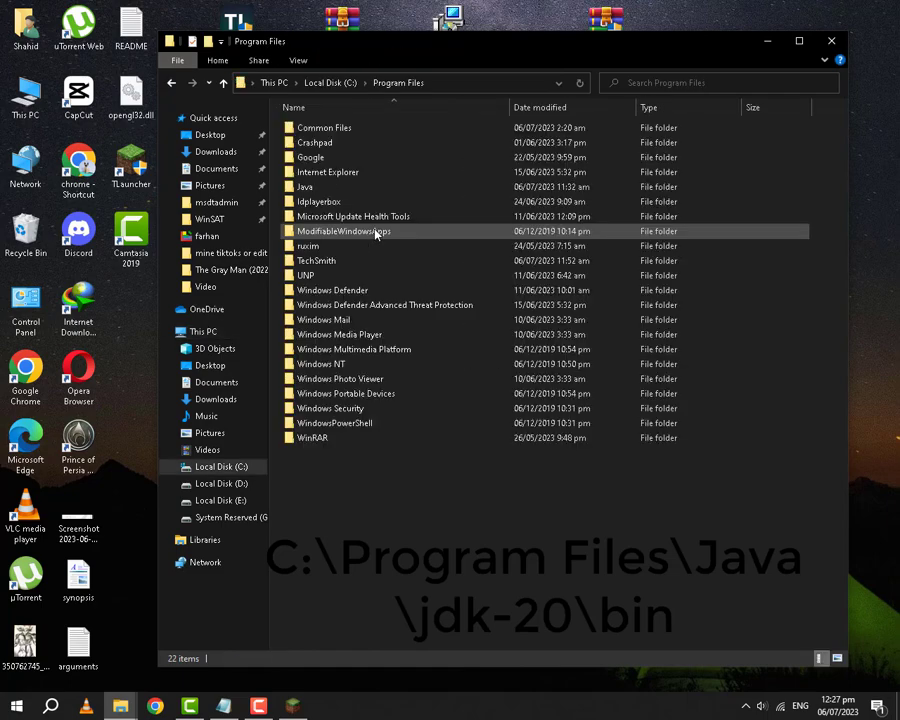
double_click(340, 187)
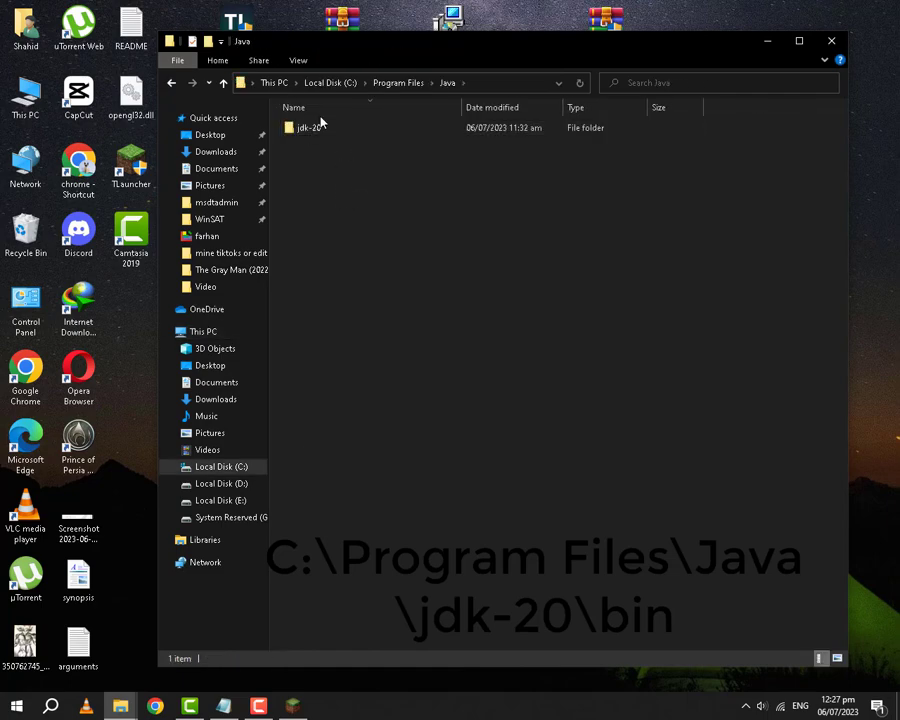
double_click(345, 130)
double_click(312, 127)
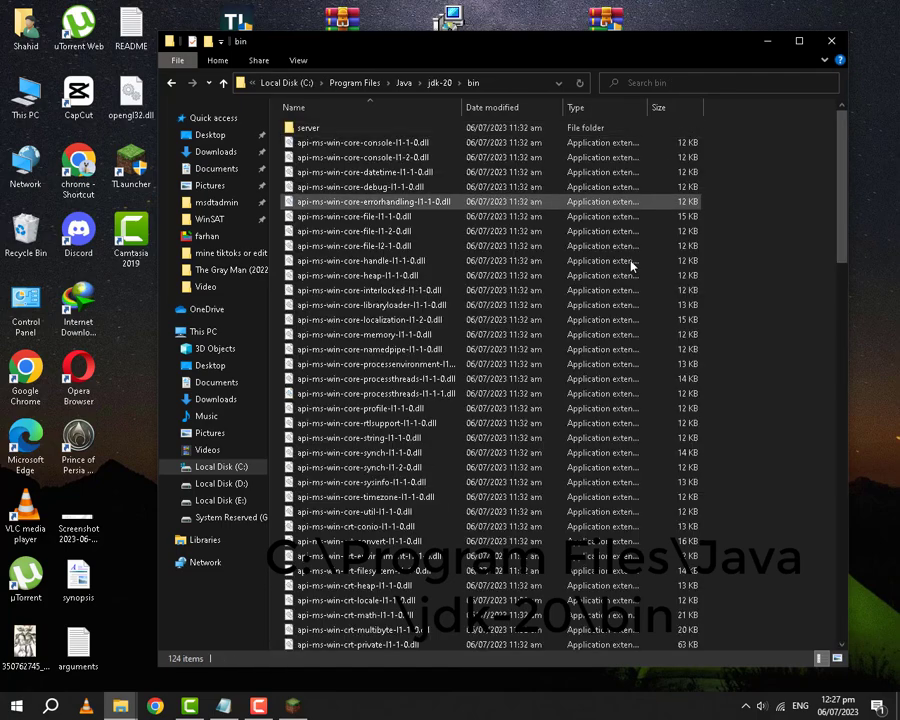
Step: Paste opengl32.dll into the jdk-20 bin folder, replacing the existing file
right_click(737, 256)
click(764, 351)
click(561, 240)
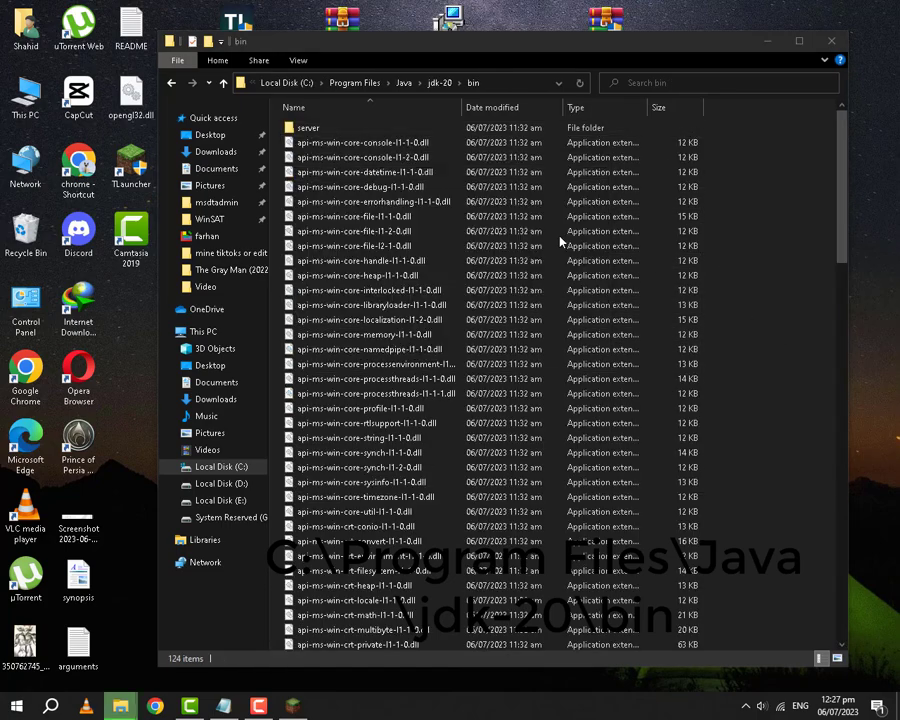
click(820, 364)
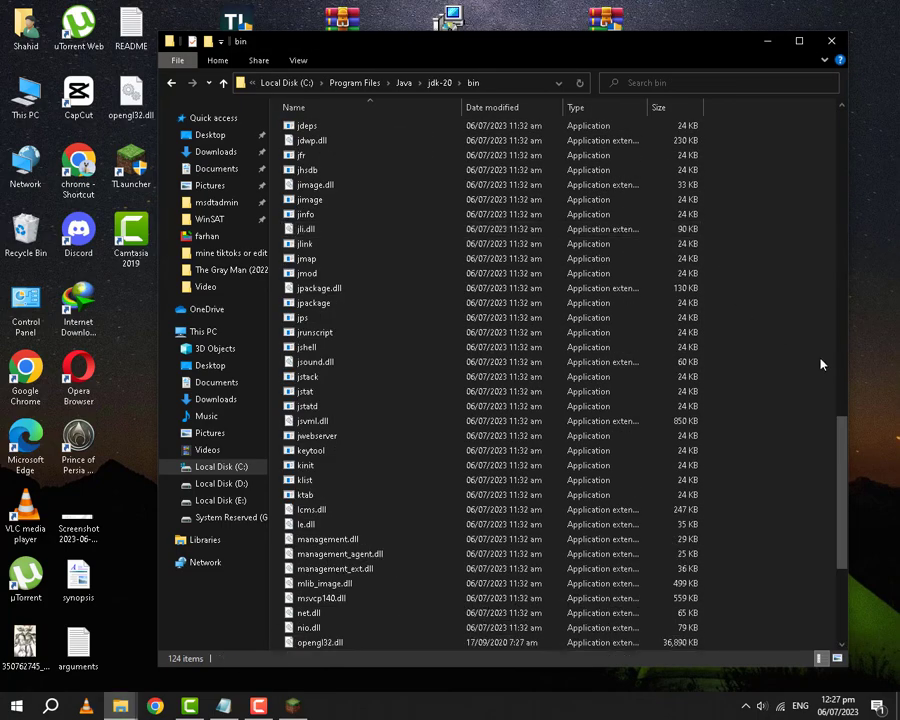
Step: Go back to the C: drive and open Program Files (x86)\Java\jre1.8.0_45\bin
click(172, 84)
click(405, 82)
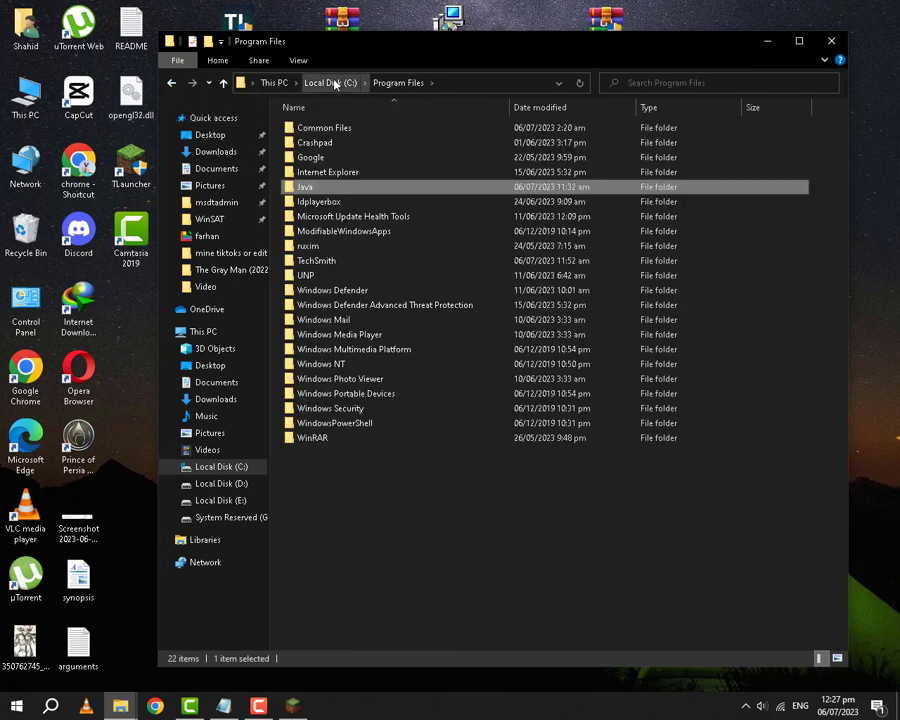
click(316, 82)
double_click(330, 246)
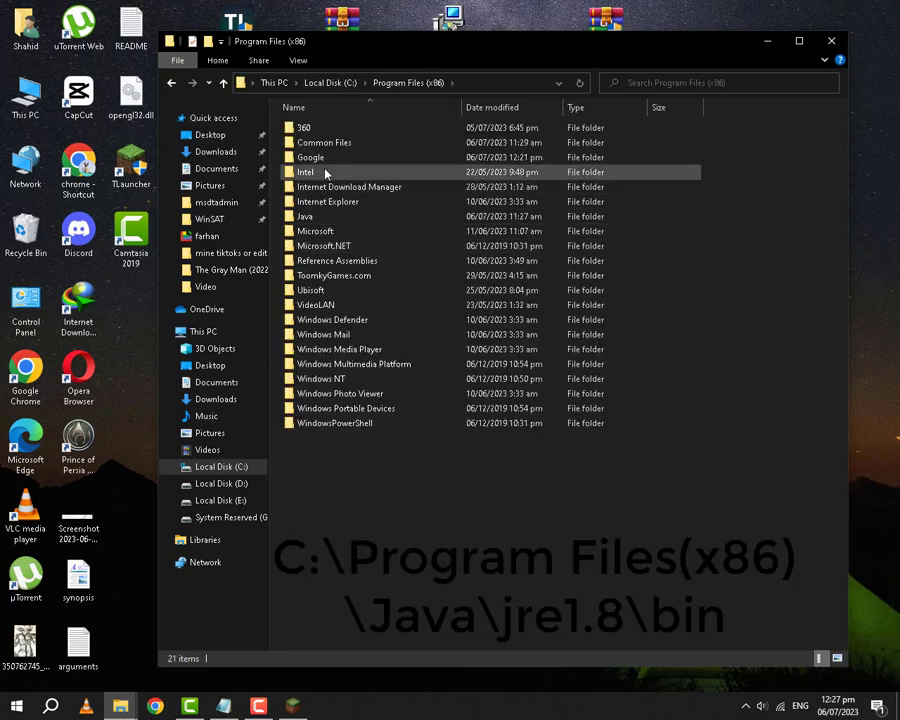
double_click(316, 218)
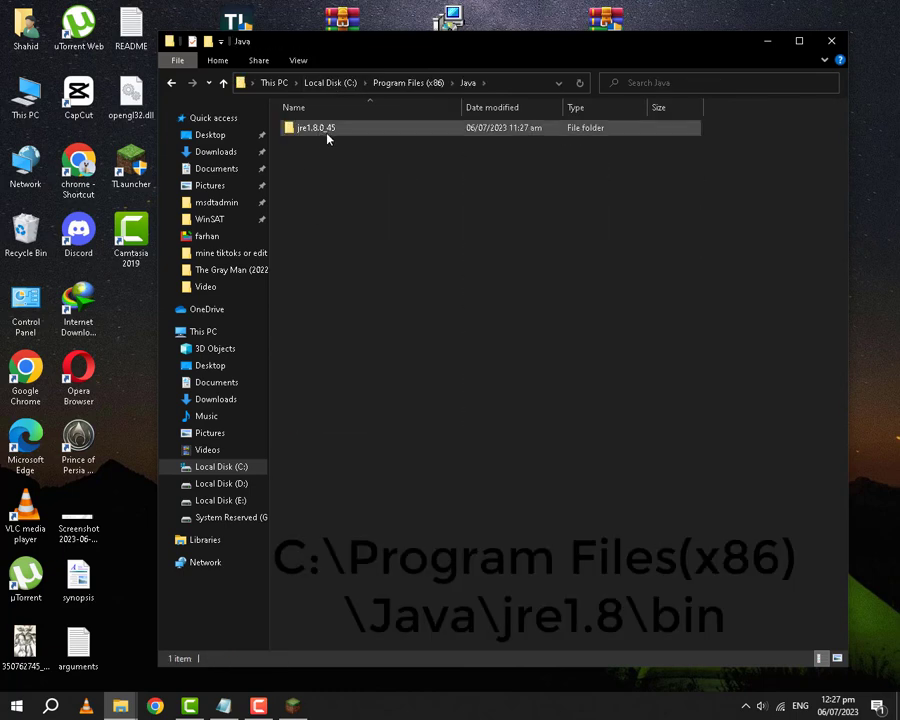
double_click(333, 133)
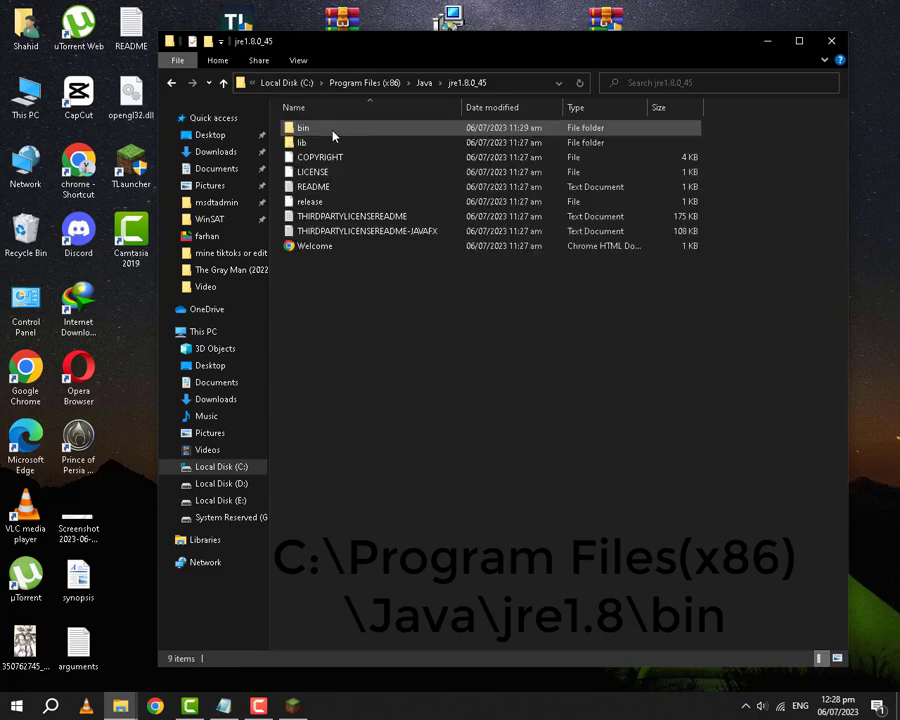
double_click(333, 135)
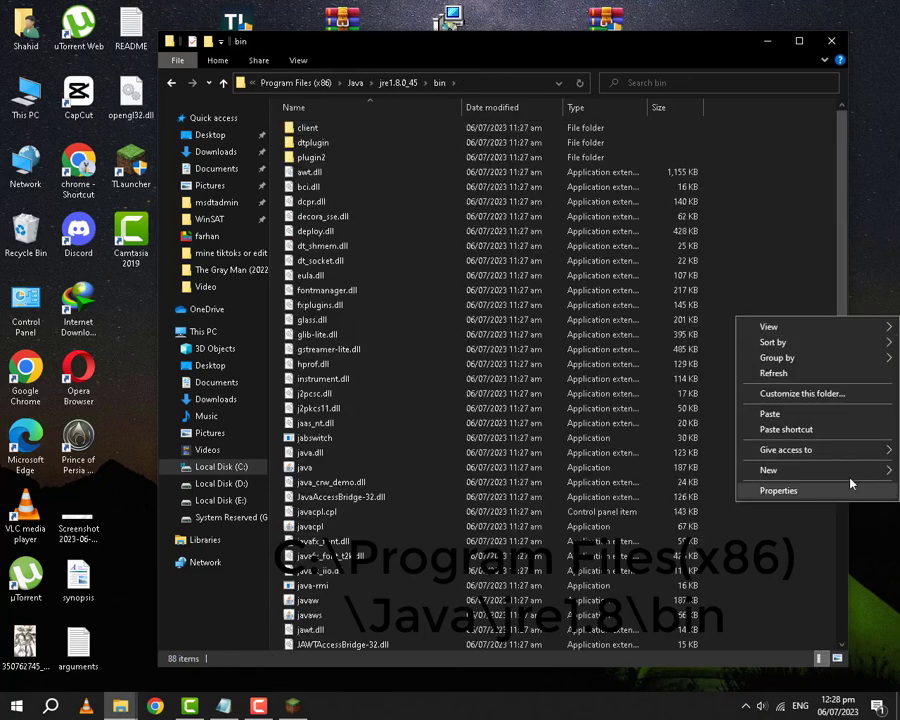
Step: Paste opengl32.dll into the jre1.8.0_45 bin folder, replacing the existing file, and close the folder window
click(772, 414)
key(Return)
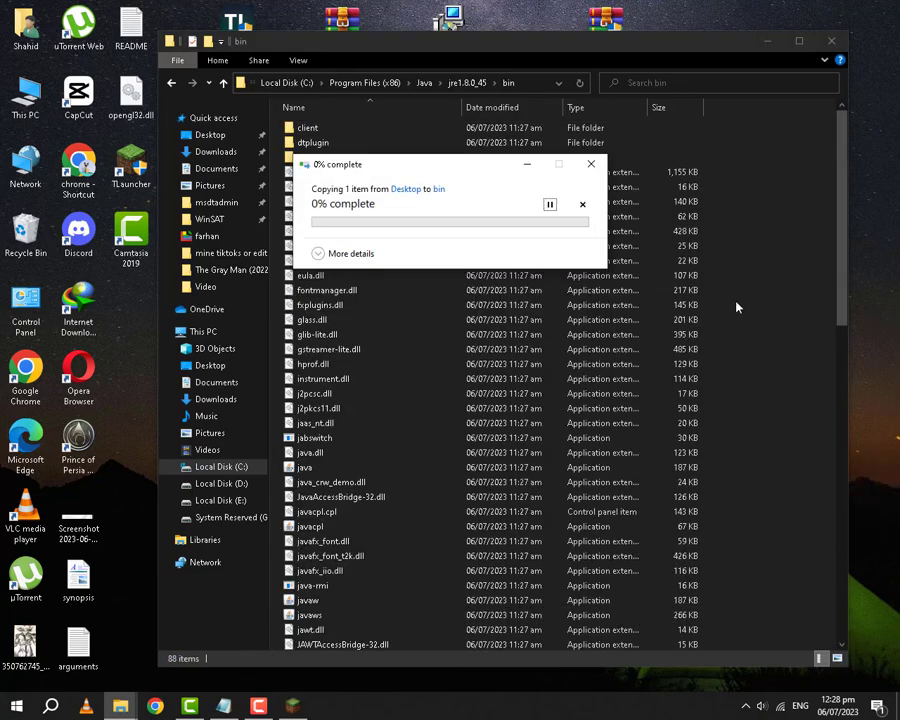
click(414, 258)
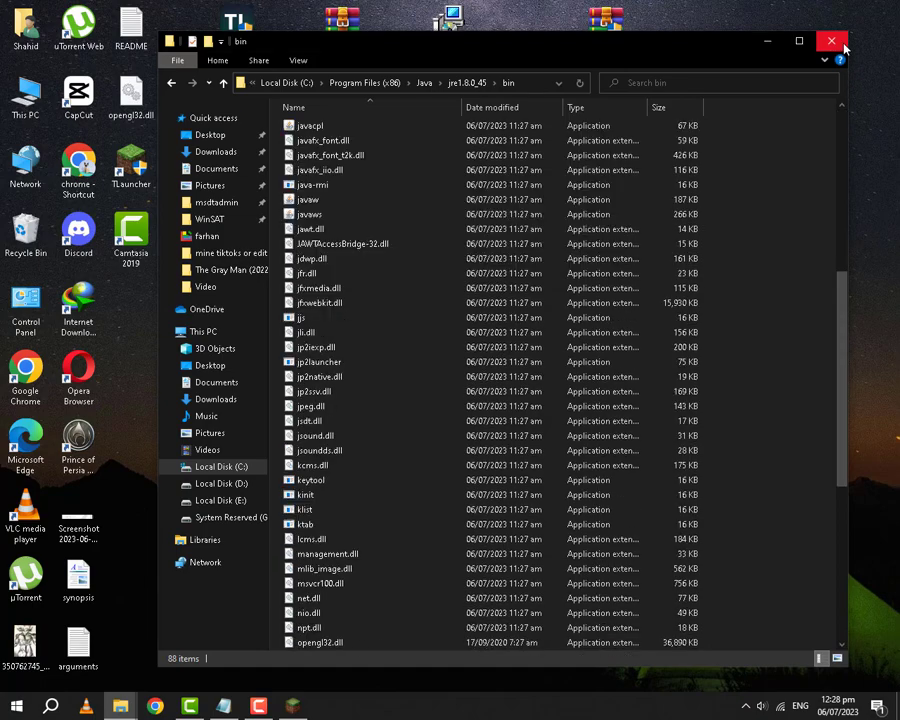
click(830, 40)
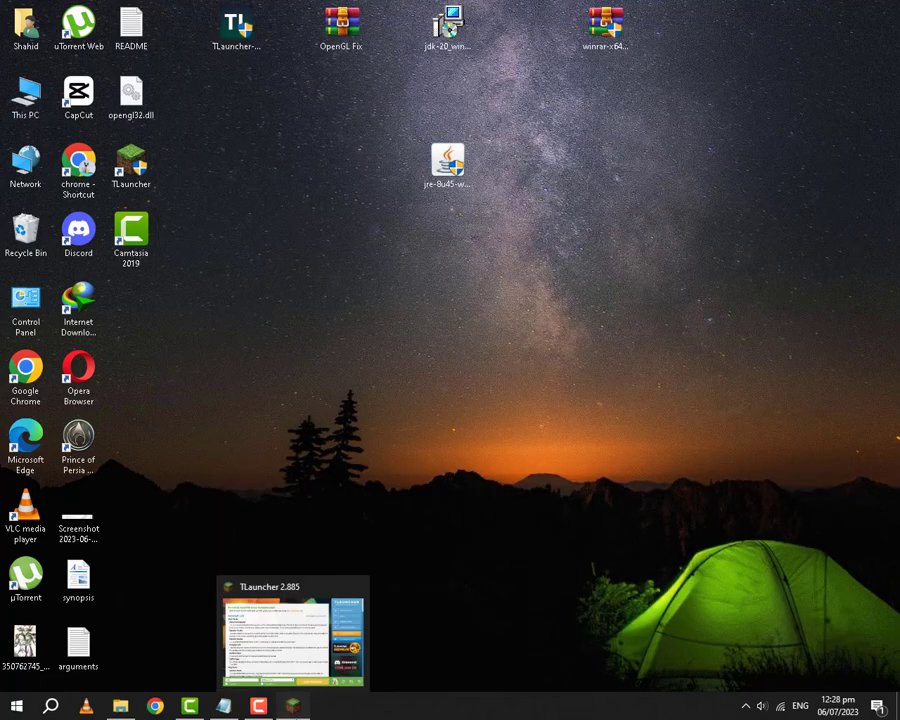
Step: Switch to TLauncher, open its settings and reset the Minecraft settings to their default values
click(292, 706)
click(803, 597)
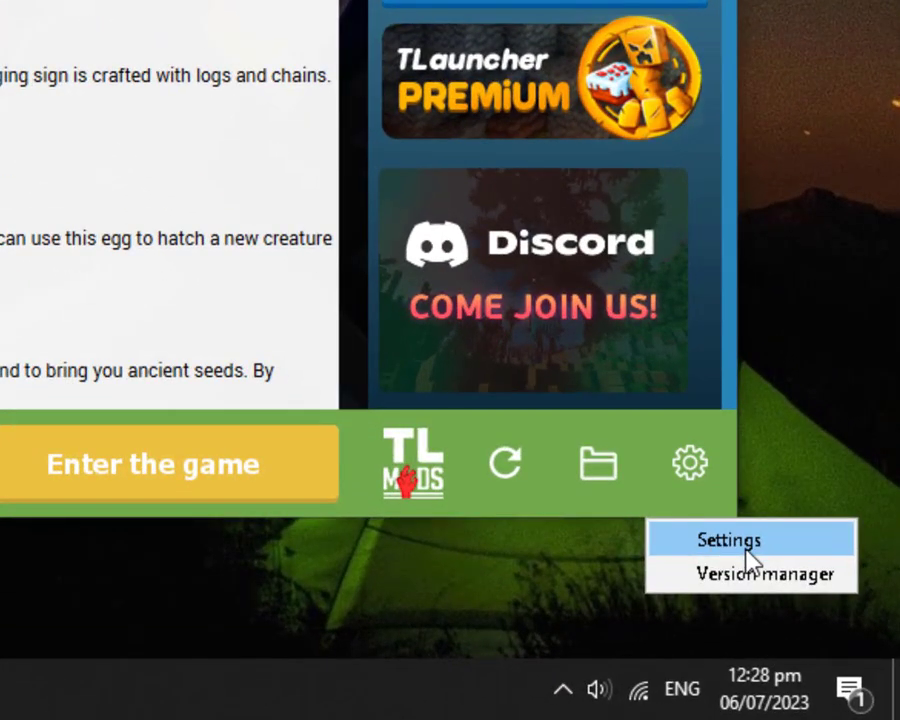
click(728, 552)
click(90, 426)
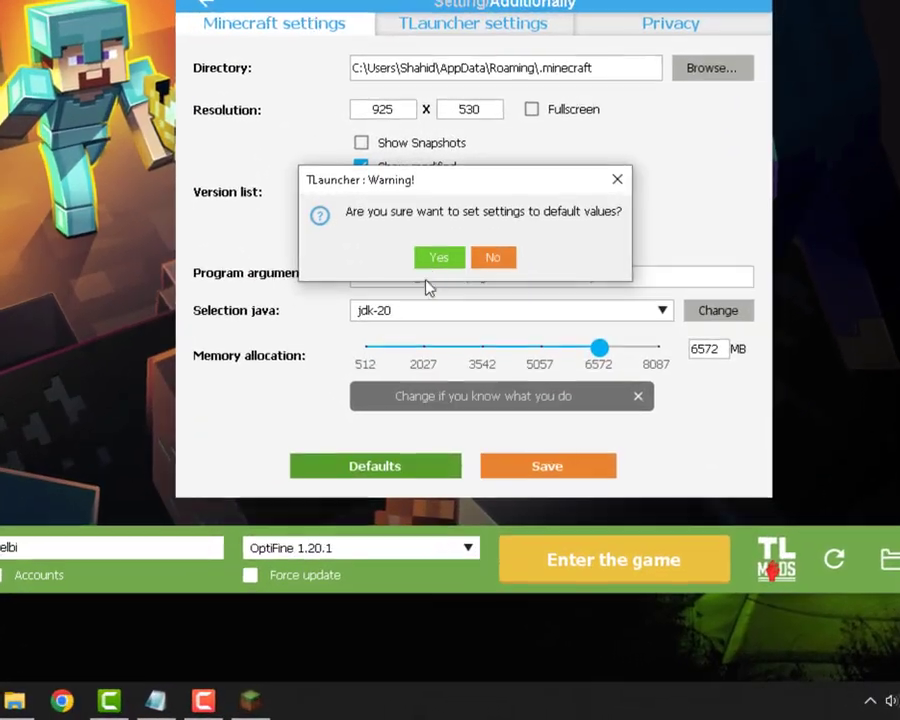
click(436, 259)
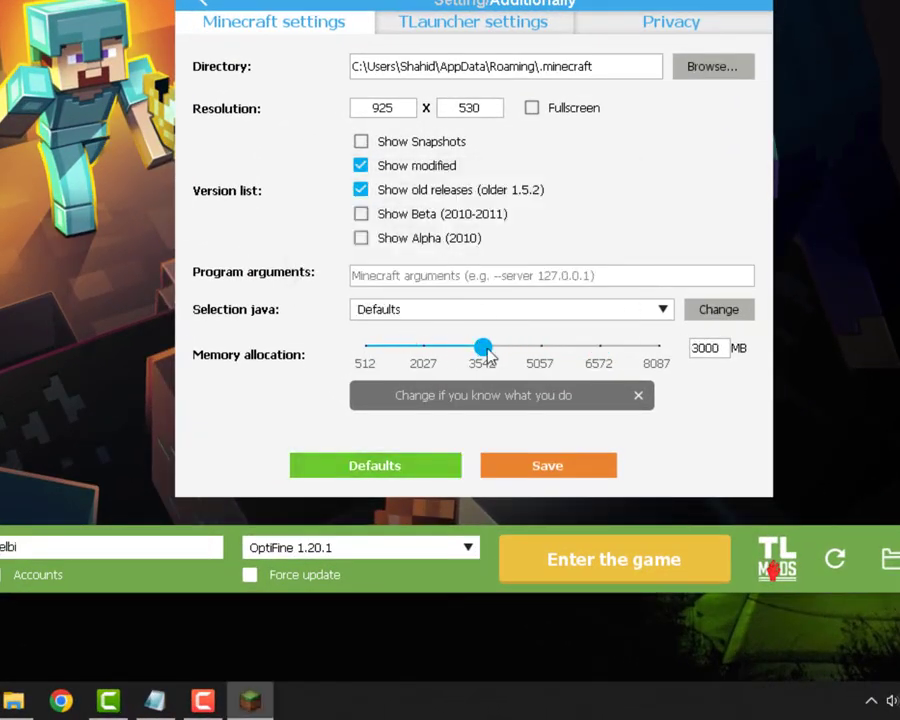
Step: Add the folder C:\Program Files\Java\jdk-20 as a custom Java named jdk-20, save it and close the custom Java form
click(721, 314)
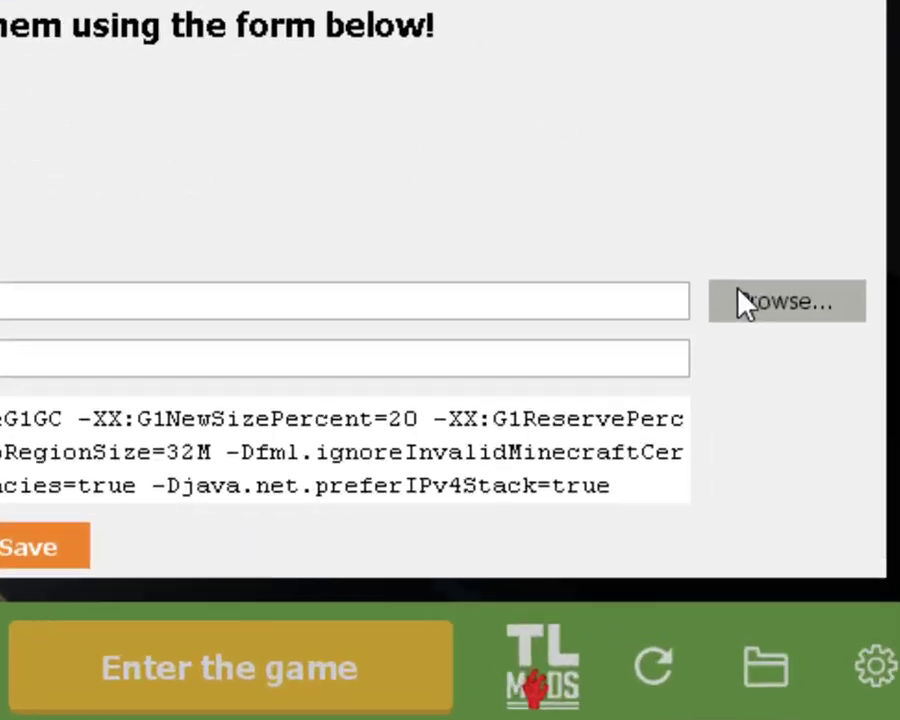
click(745, 302)
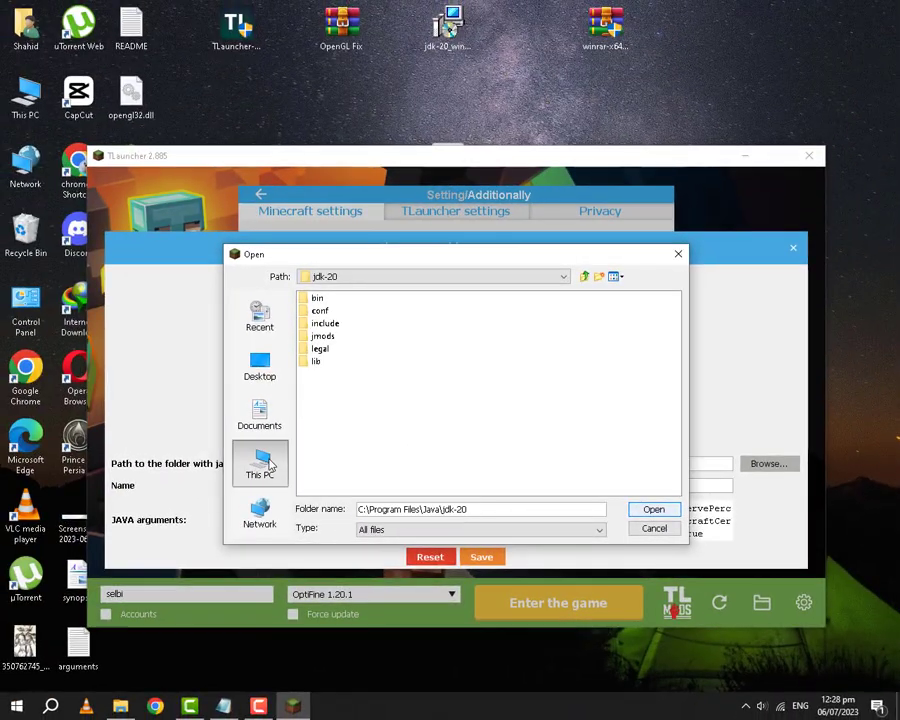
click(262, 462)
double_click(335, 386)
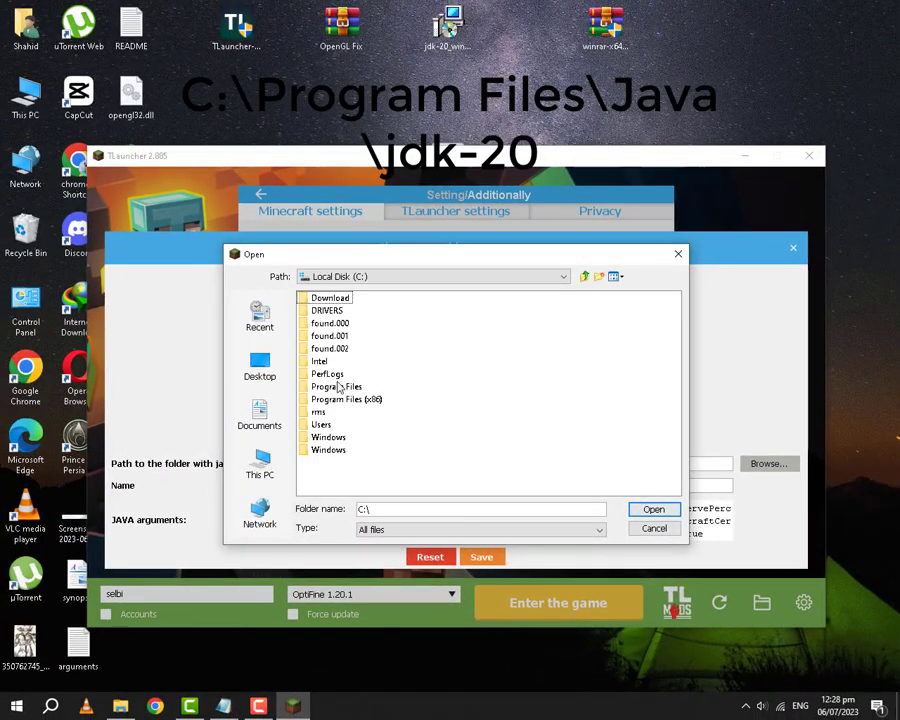
double_click(332, 386)
double_click(320, 349)
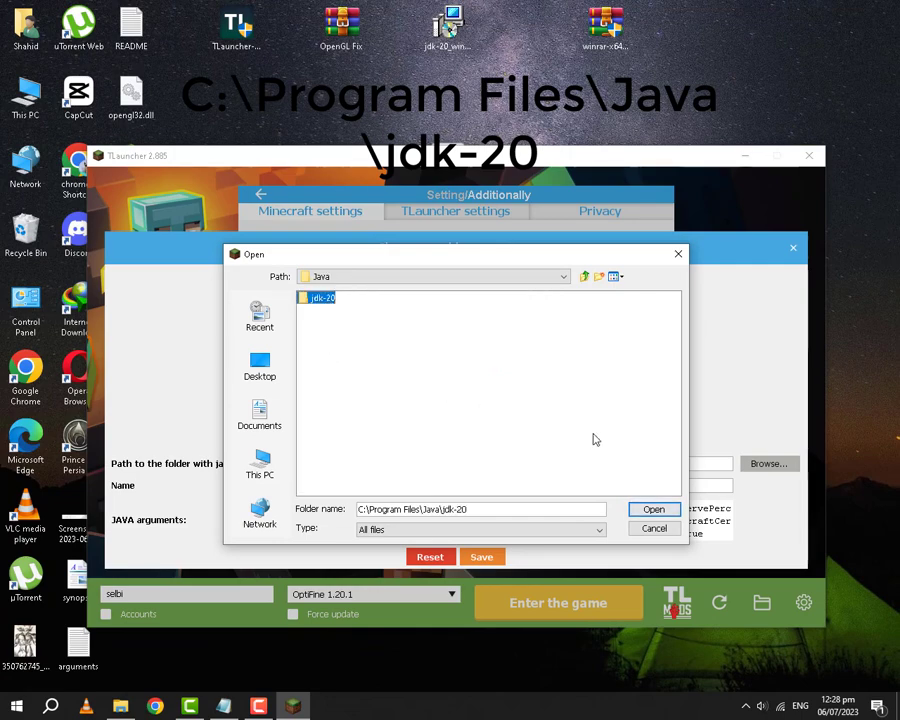
click(653, 510)
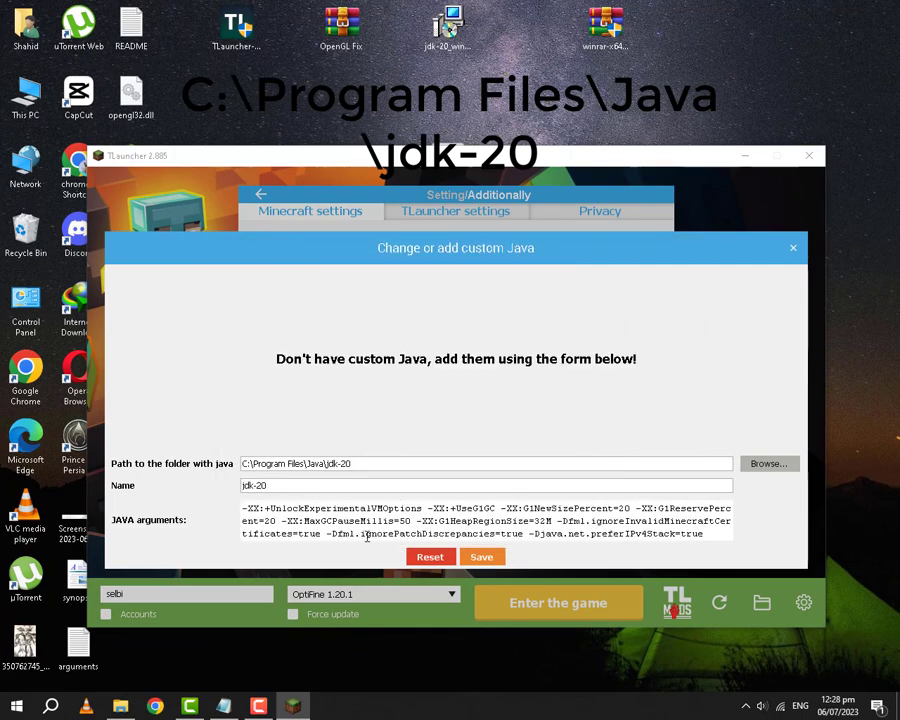
click(481, 557)
click(793, 248)
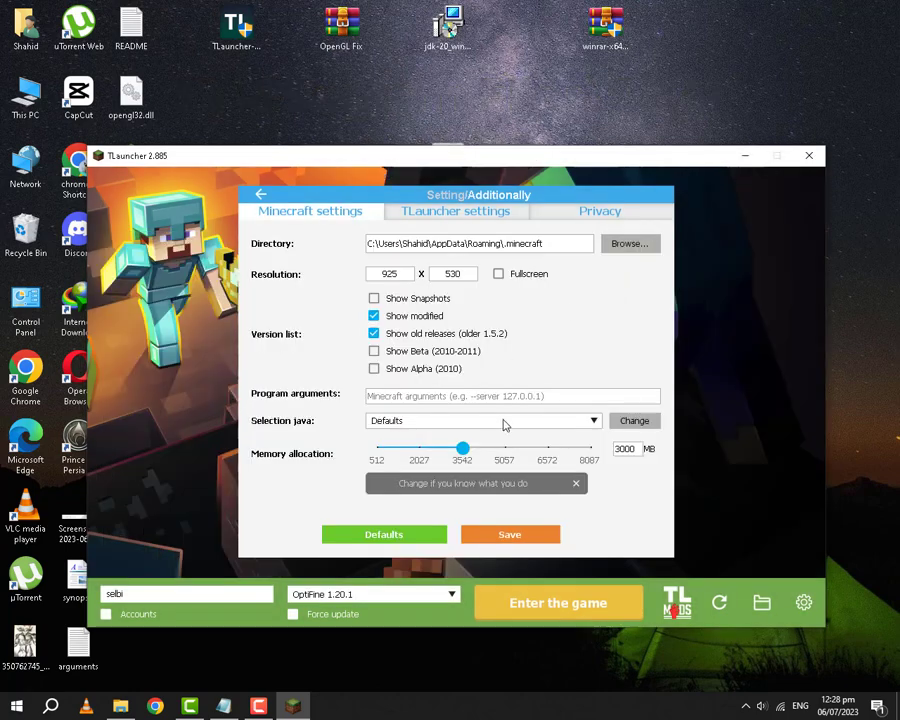
Step: Select jdk-20 as the Java version in the Minecraft settings and save the settings
click(504, 421)
click(452, 462)
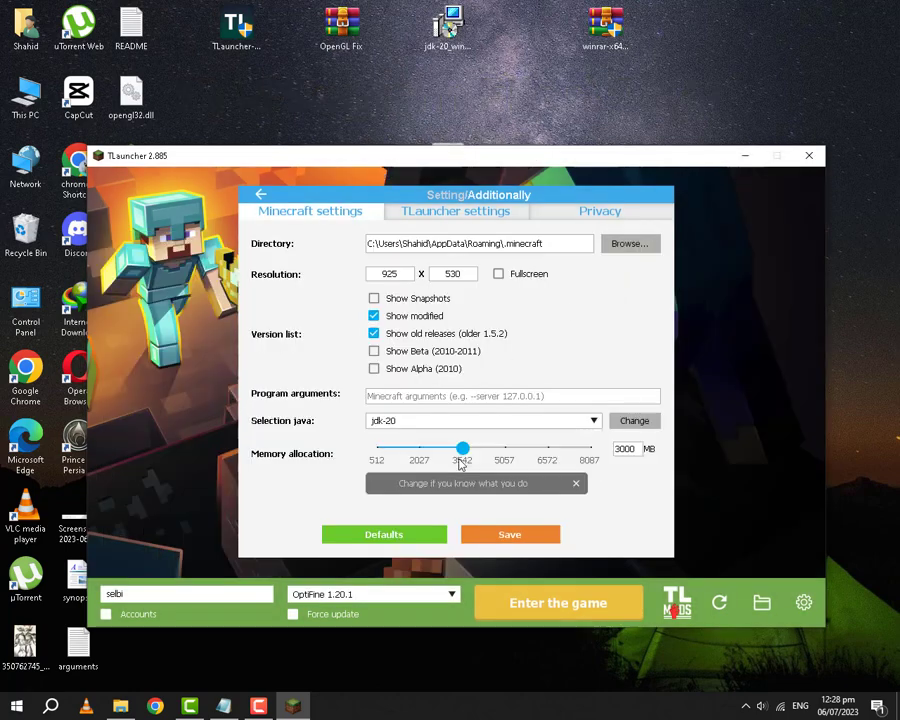
click(509, 535)
Step: Look through the list of game versions, keep OptiFine 1.20.1 and launch the game
click(380, 594)
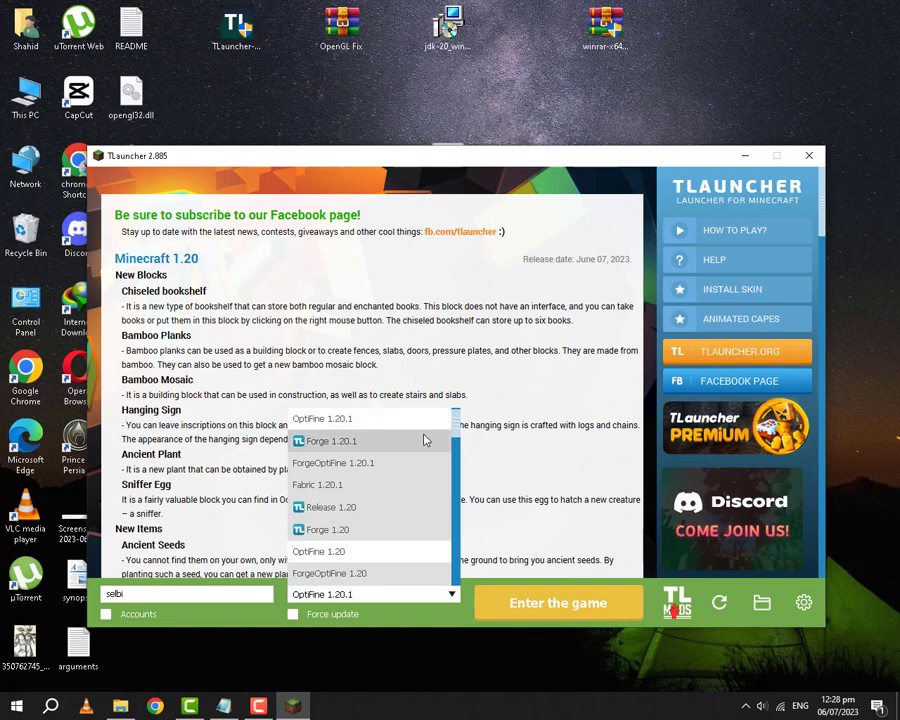
click(549, 386)
click(563, 610)
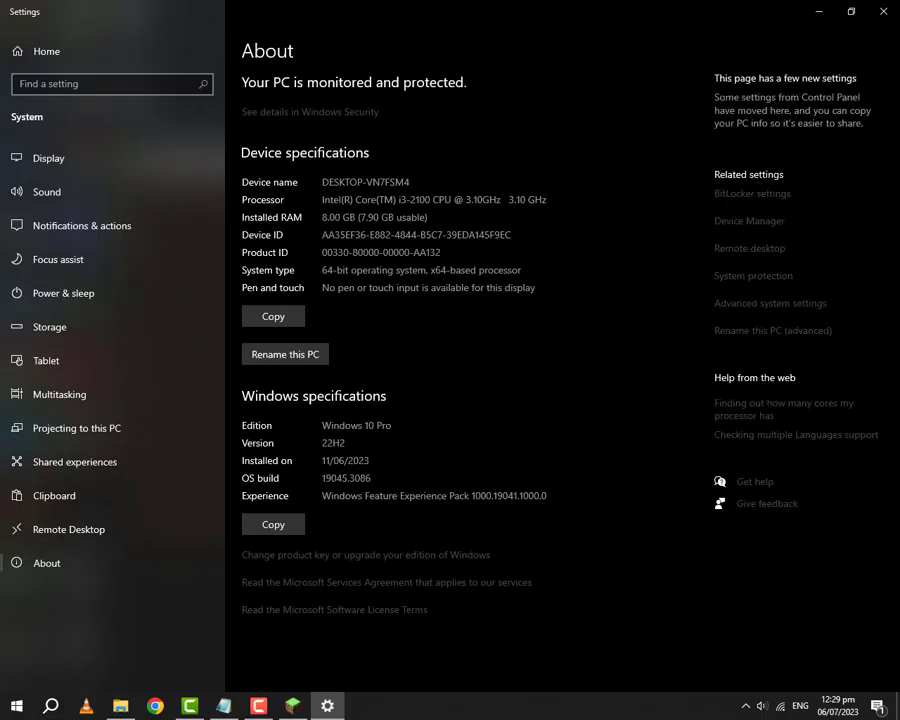
Step: Examine the PC's processor and installed RAM in the Windows About page, then close the Settings window
drag(396, 199, 580, 222)
click(580, 222)
drag(530, 11, 470, 122)
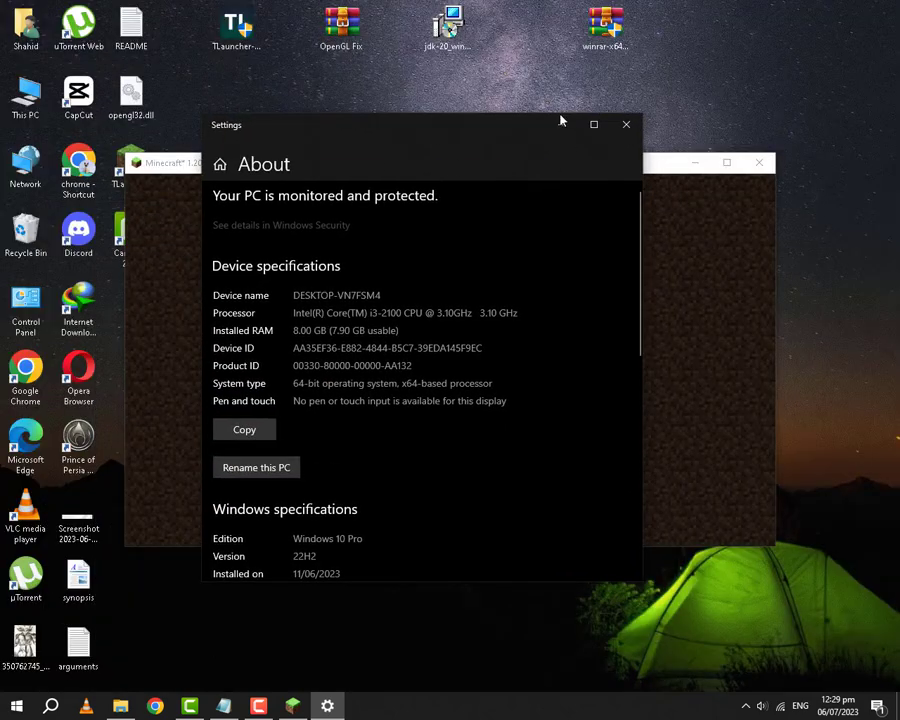
click(624, 126)
Step: Check Minecraft's new-world creation screen and its options, returning to the title screen without creating a world
click(502, 406)
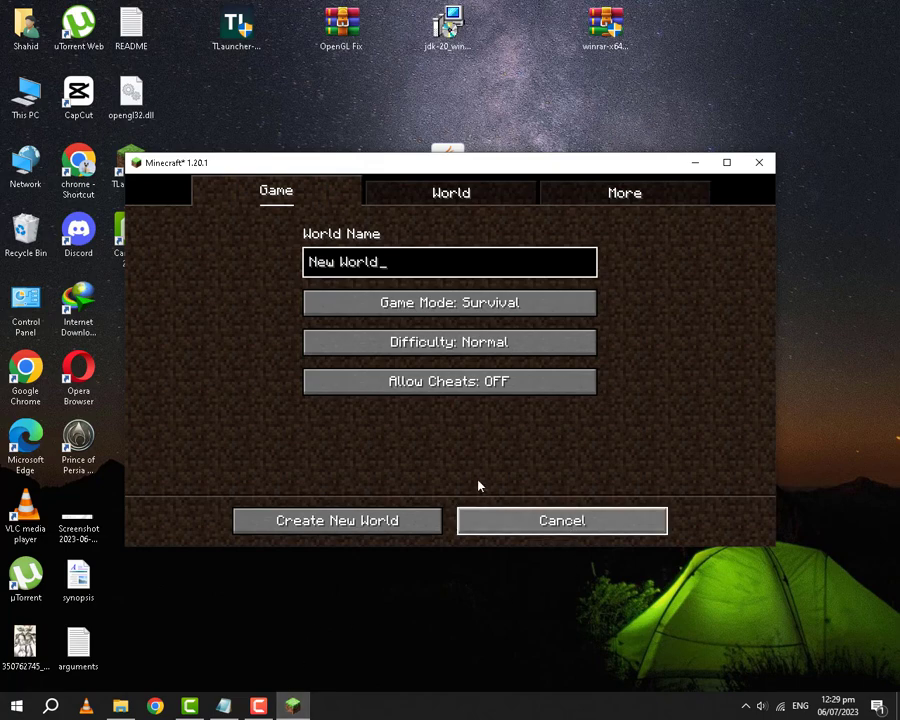
click(560, 524)
click(376, 465)
click(512, 486)
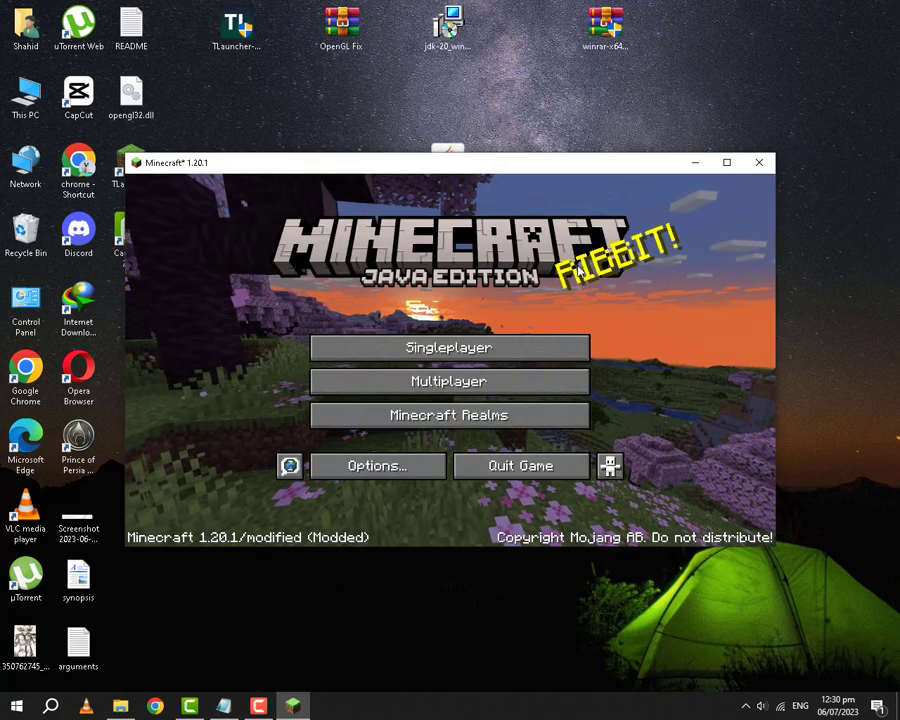